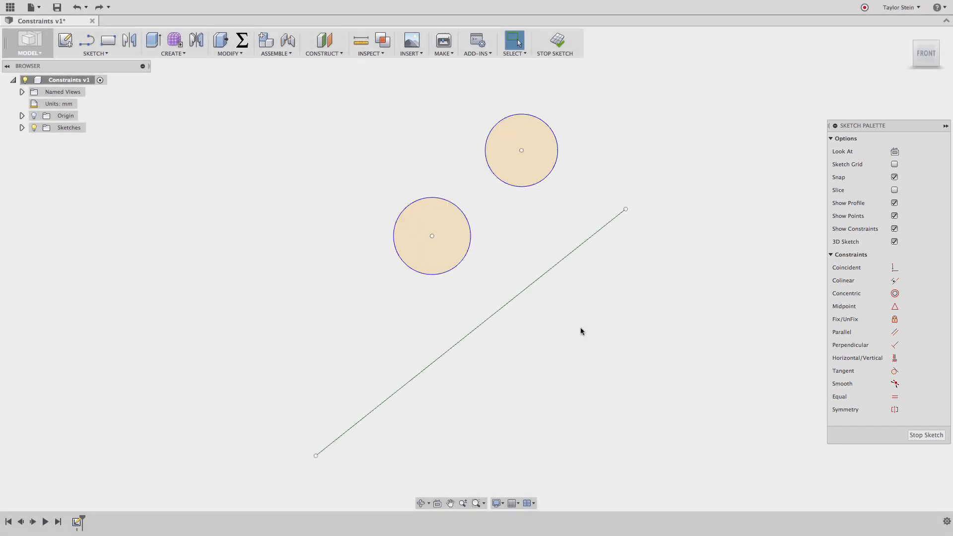
Step: Make the lower-left circle's centre coincident with the diagonal line, and slide the circle down along the line
left_click(895, 268)
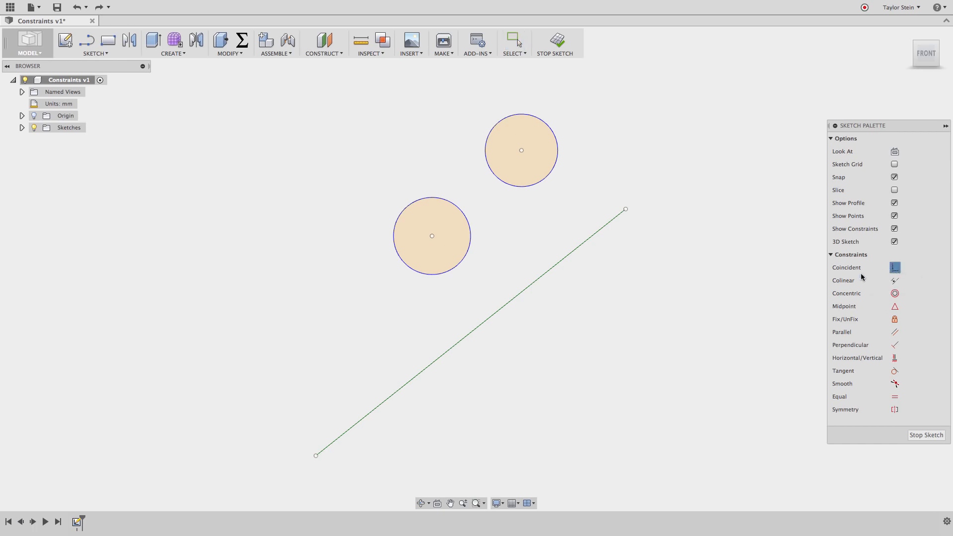
left_click(432, 236)
left_click(483, 323)
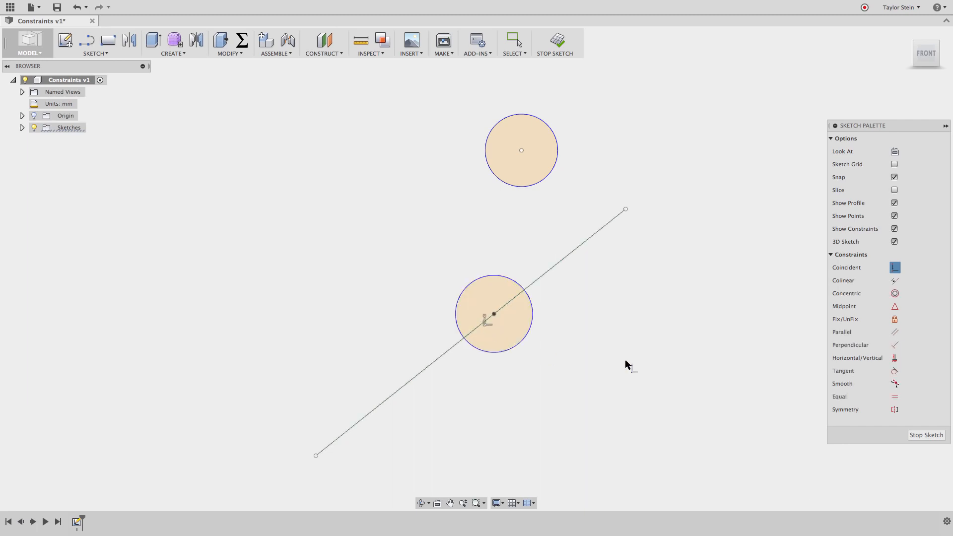
key("Escape")
left_click_drag(495, 313, 765, 114)
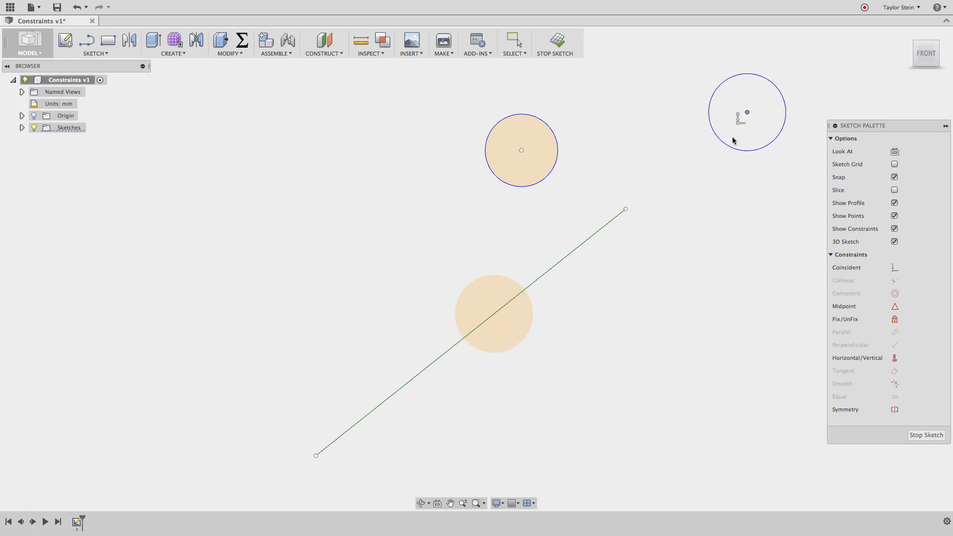
left_click_drag(733, 141, 422, 349)
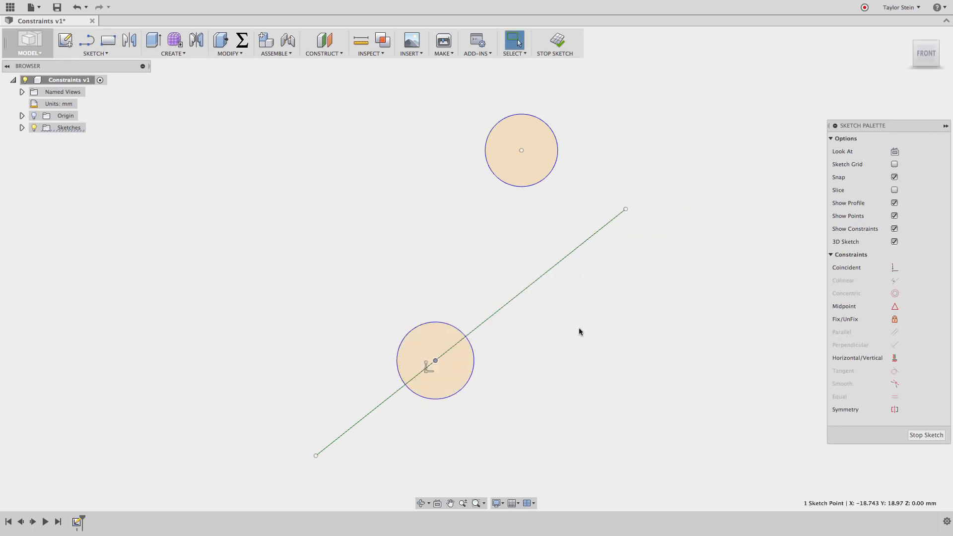
left_click(579, 328)
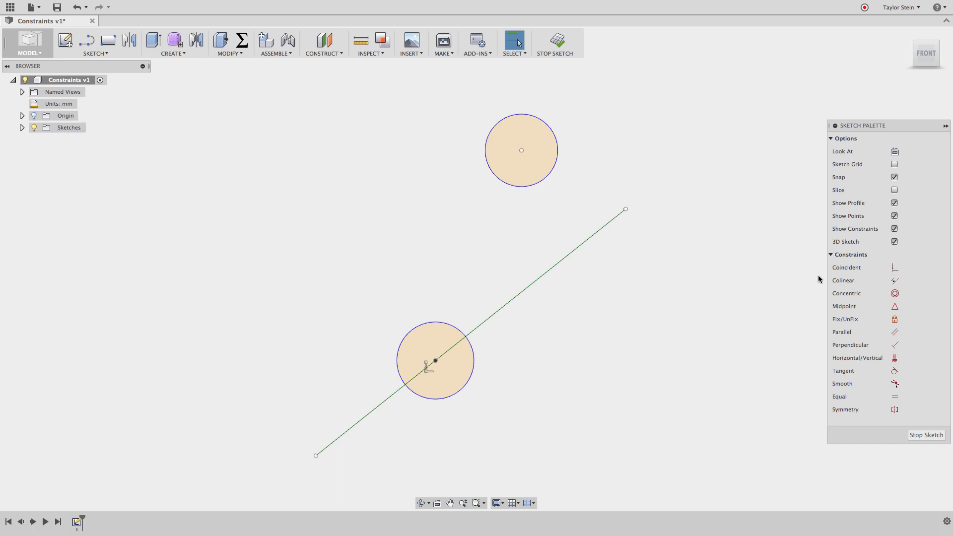
Step: Make the other circle's centre coincident with the diagonal line's upper endpoint, and pull that shared point down to shorten the line
left_click(894, 269)
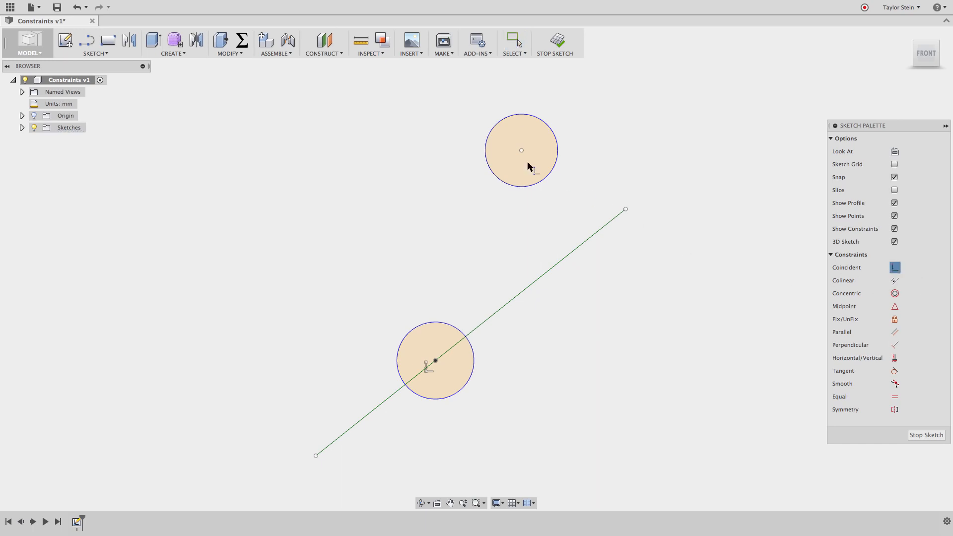
left_click(522, 151)
left_click(625, 209)
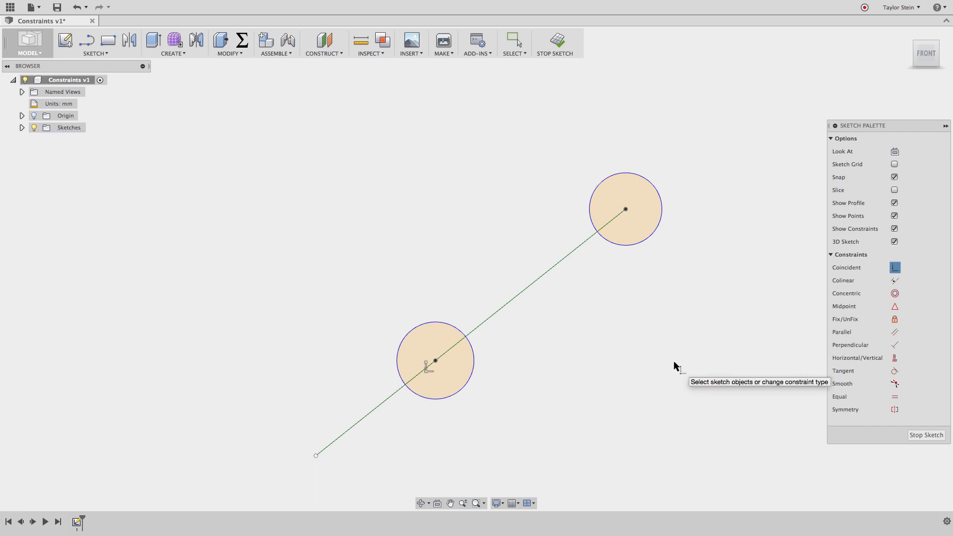
left_click_drag(626, 210, 557, 264)
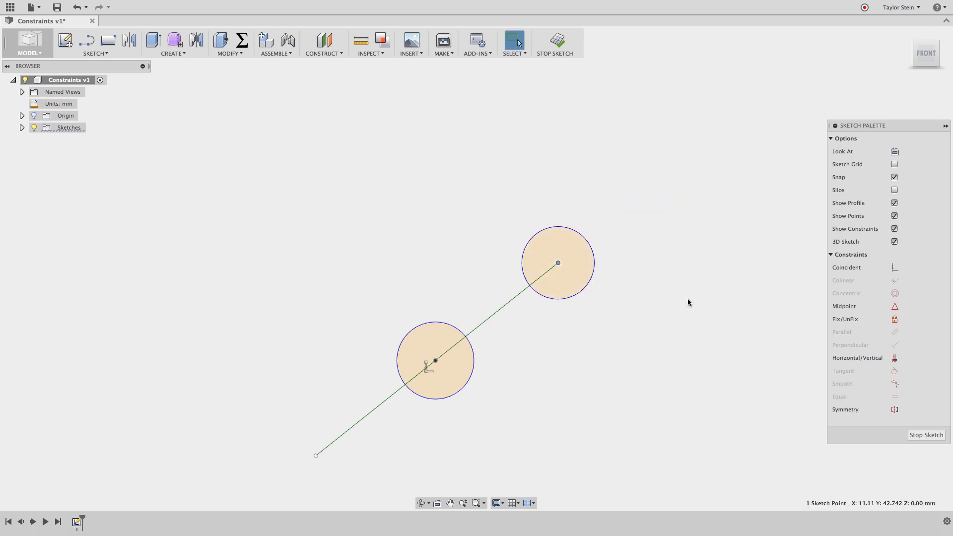
left_click(719, 313)
Step: Apply a Colinear constraint between the tilted rectangle's upper-left edge and the separate diagonal line beside it
mouse_move(719, 313)
middle_mouse_down()
mouse_move(467, 343)
mouse_move(361, 343)
middle_mouse_up()
scroll(362, 343, "up", 1)
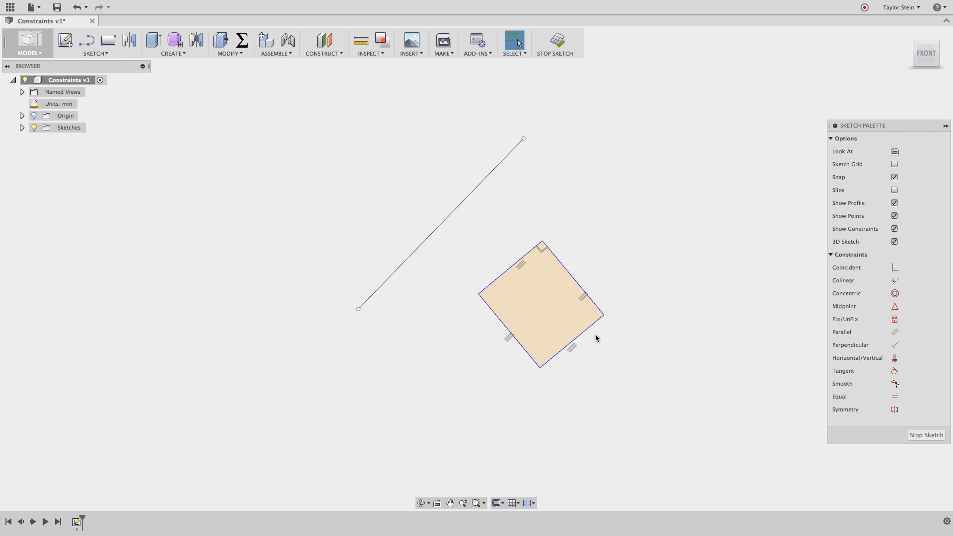
left_click(894, 281)
left_click(524, 260)
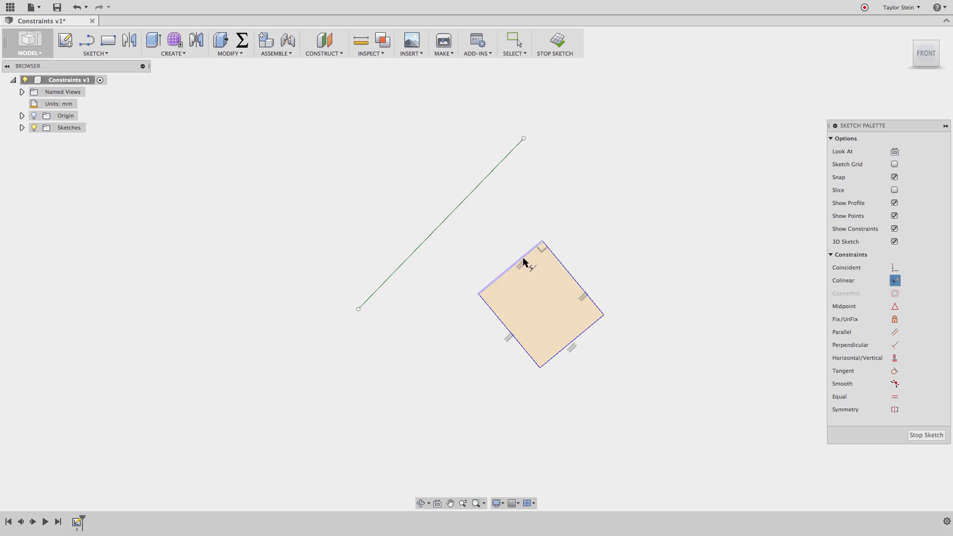
left_click(447, 220)
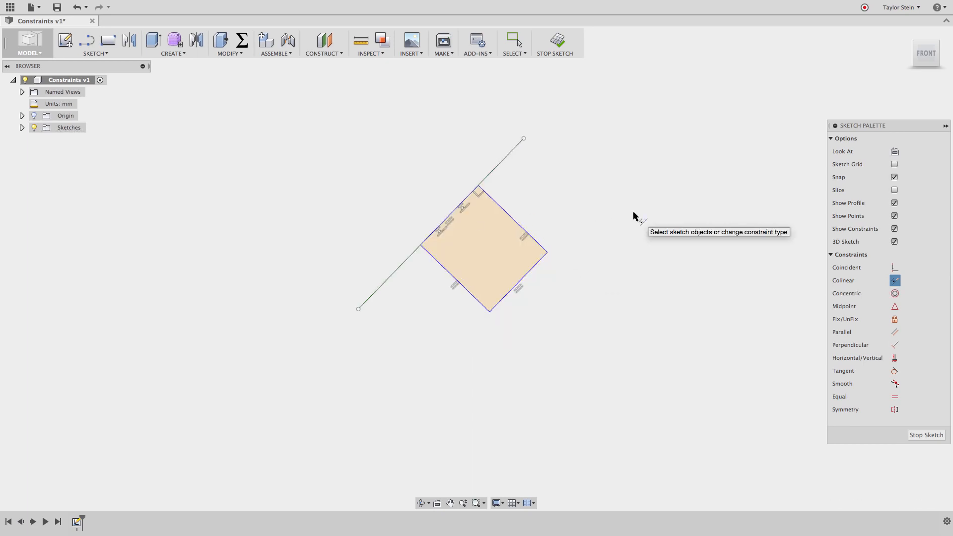
key("Escape")
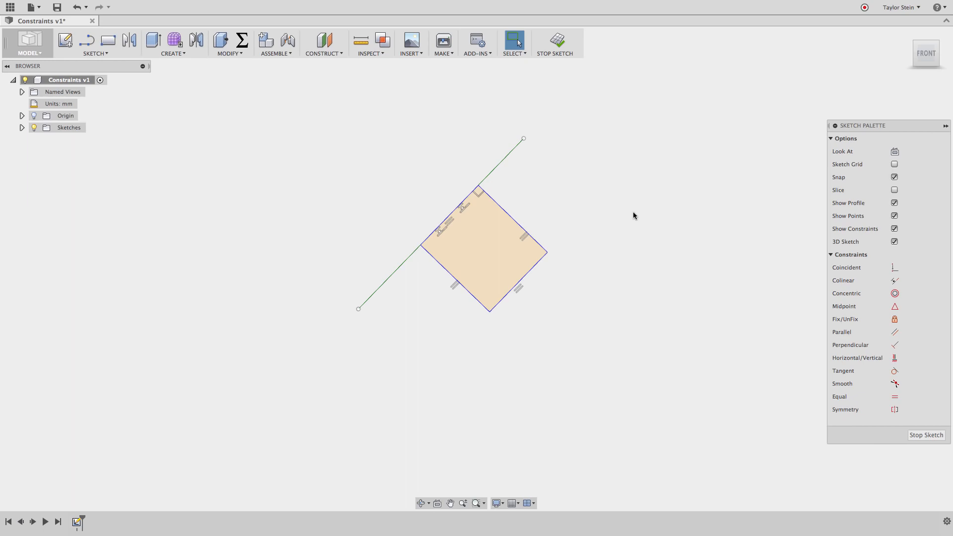
Step: Apply a Concentric constraint between the small circle and the rounded top arc of the arch-shaped profile
scroll(659, 292, "right", 15)
middle_click_drag(566, 329, 312, 323)
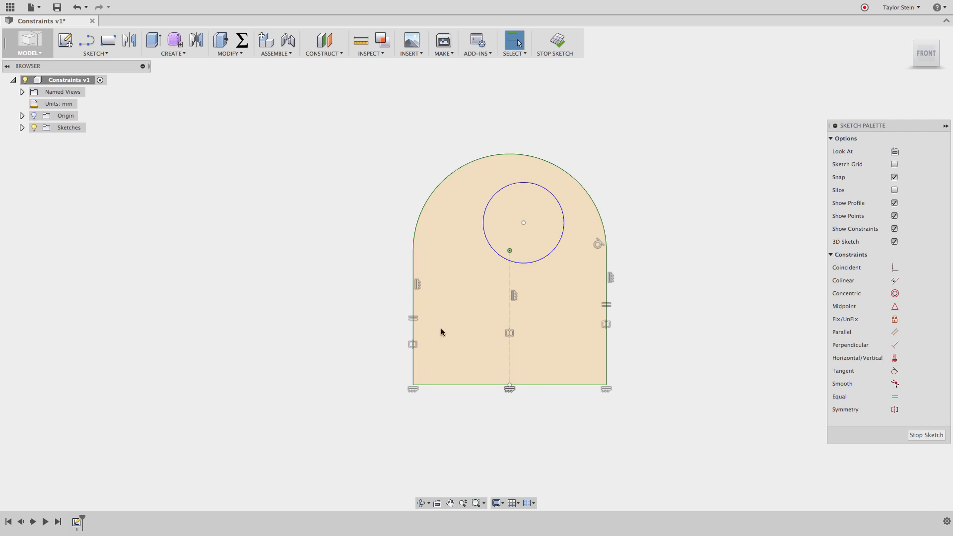
left_click(895, 294)
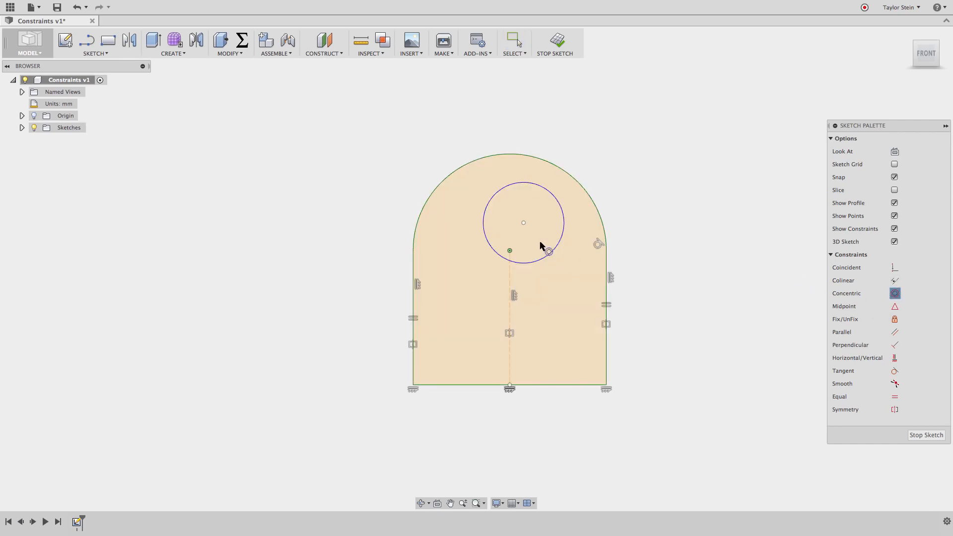
left_click(554, 248)
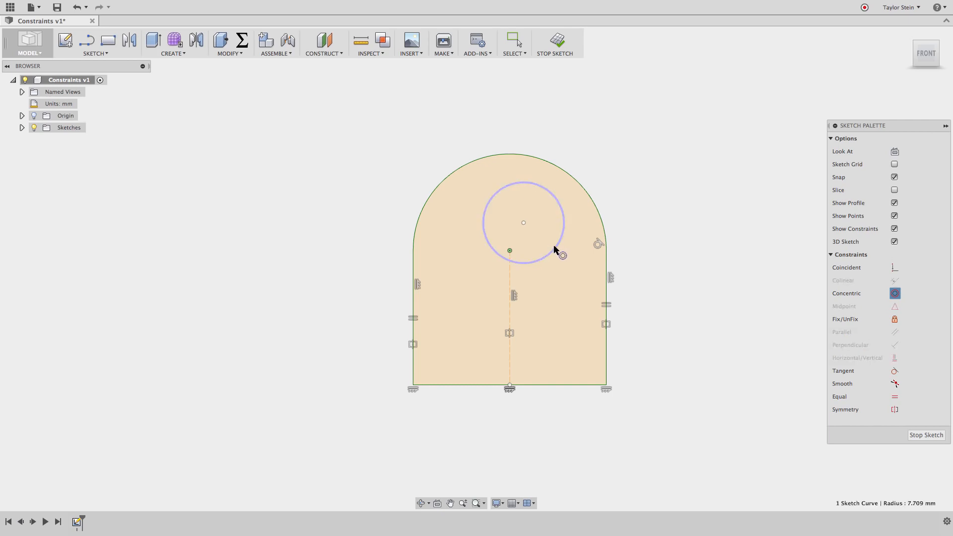
left_click(585, 192)
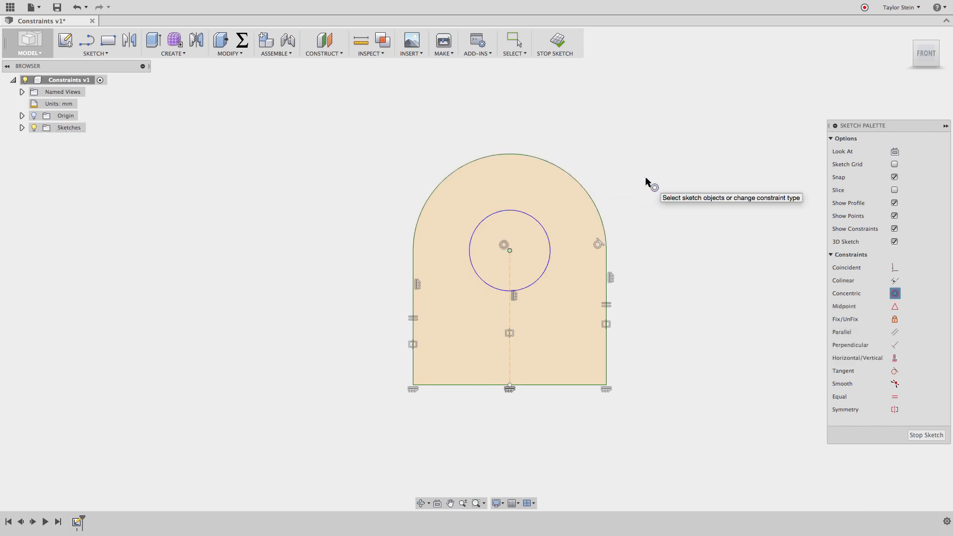
key("Escape")
mouse_move(539, 223)
left_mouse_down()
mouse_move(568, 211)
mouse_move(539, 226)
left_mouse_up()
left_click(638, 214)
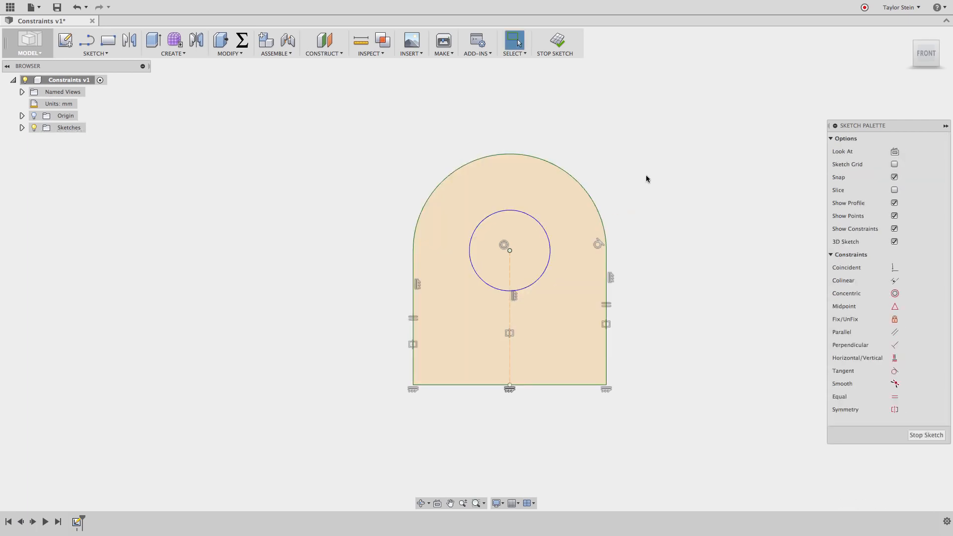
Step: Constrain the loose sketch point to the midpoint of the leftmost line, and shift that line's lower endpoint slightly
mouse_move(609, 212)
middle_mouse_down()
mouse_move(466, 253)
mouse_move(226, 276)
middle_mouse_up()
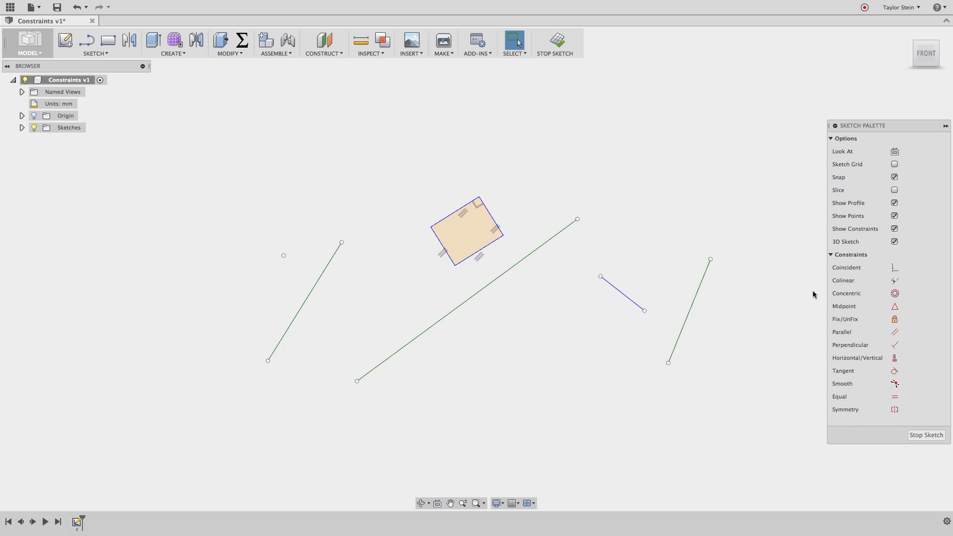
left_click(896, 307)
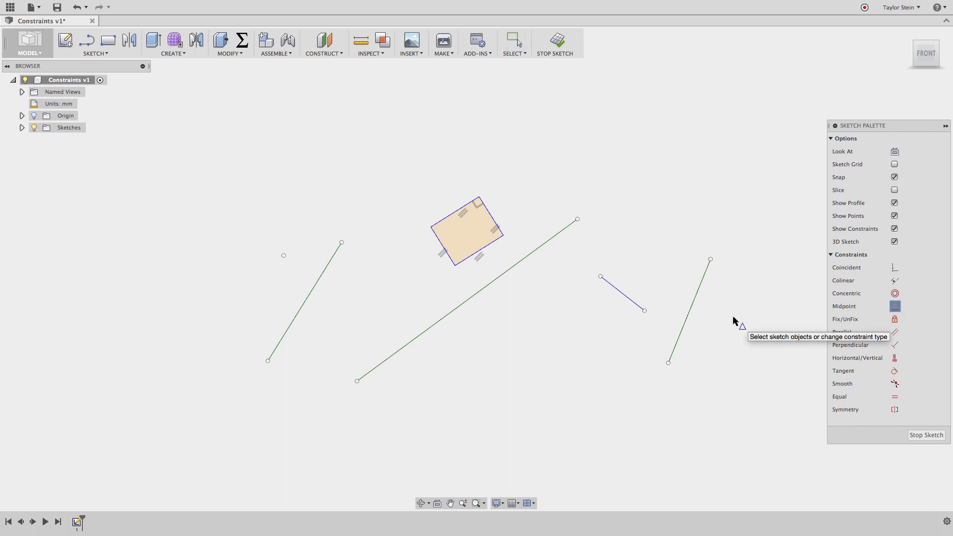
left_click(310, 294)
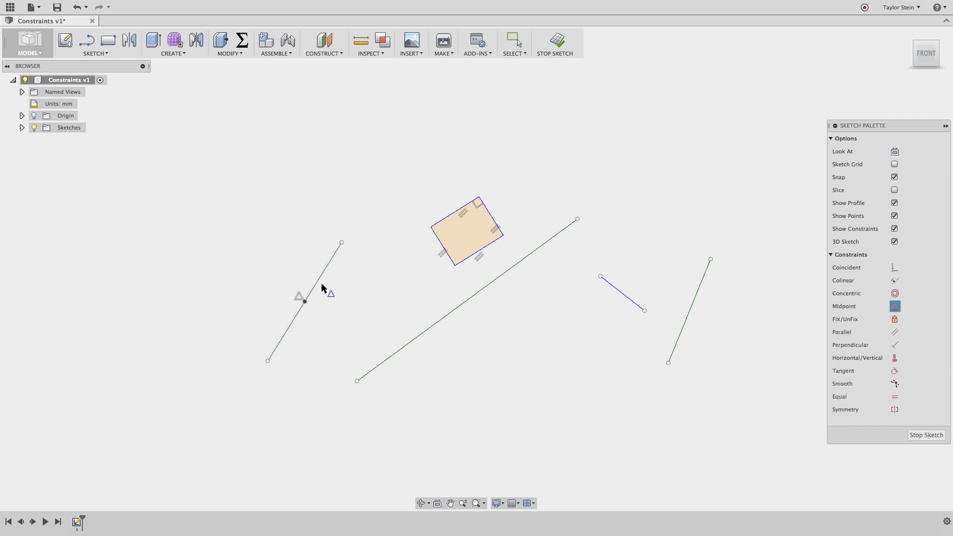
key("Escape")
mouse_move(268, 363)
left_mouse_down()
mouse_move(225, 406)
mouse_move(232, 416)
mouse_move(272, 355)
left_mouse_up()
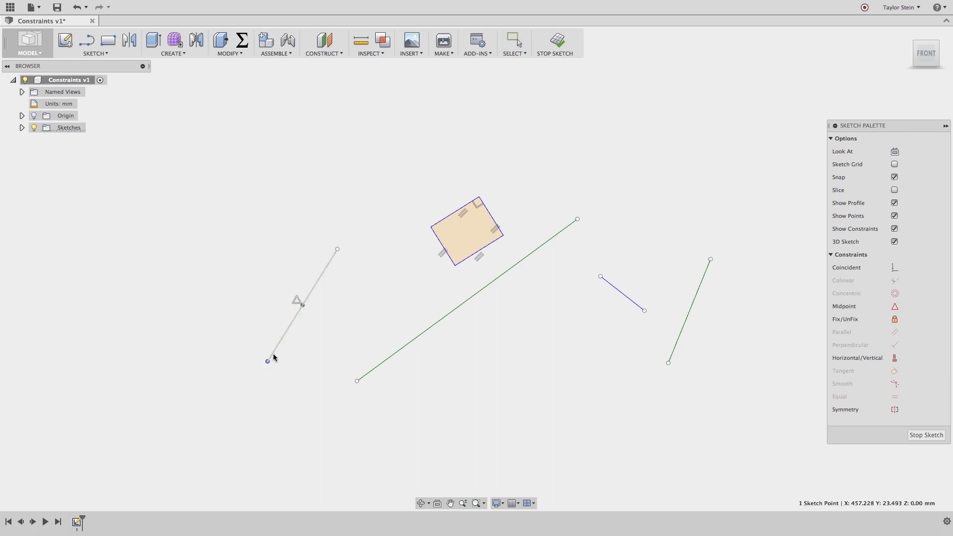
left_click(401, 330)
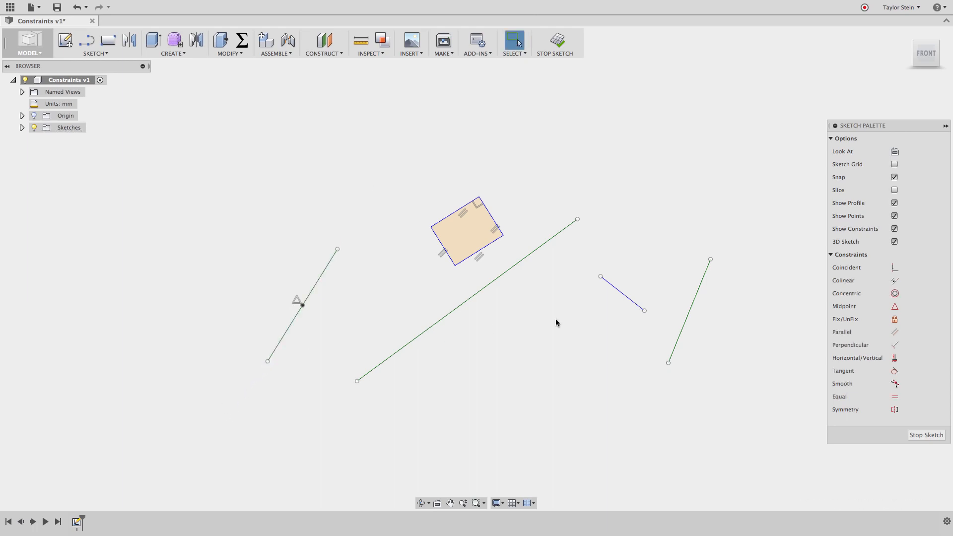
Step: Apply a Midpoint constraint between the small tilted rectangle's lower edge and the long diagonal line below it
left_click(895, 307)
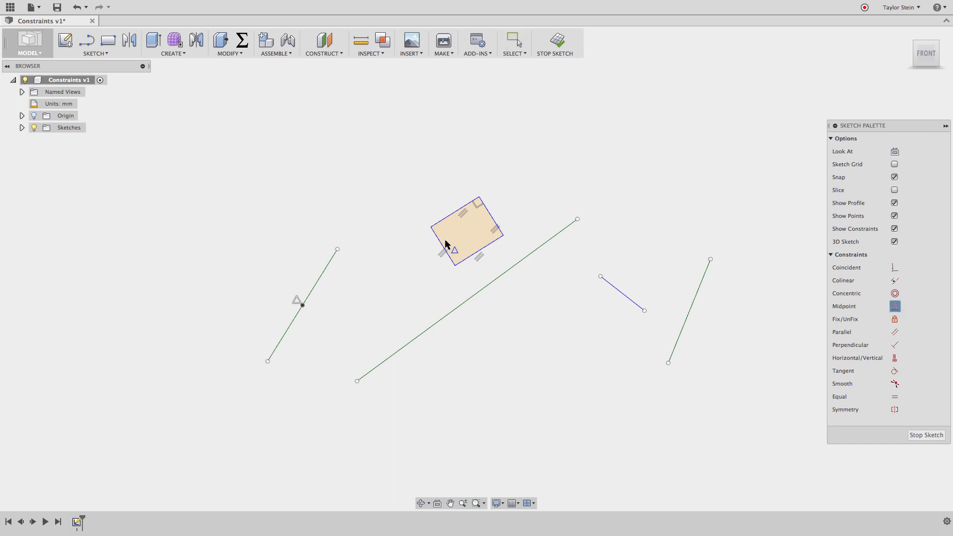
left_click(466, 262)
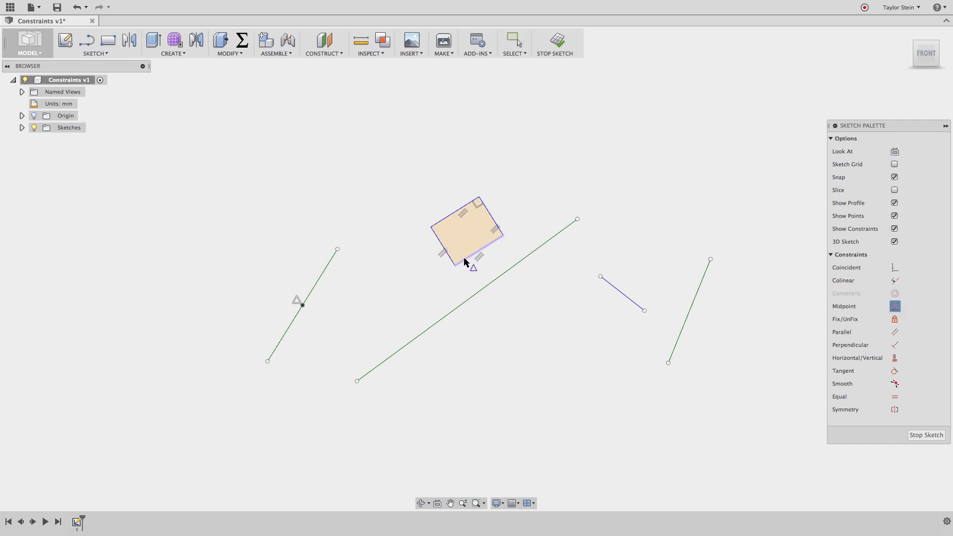
left_click(499, 277)
key("Escape")
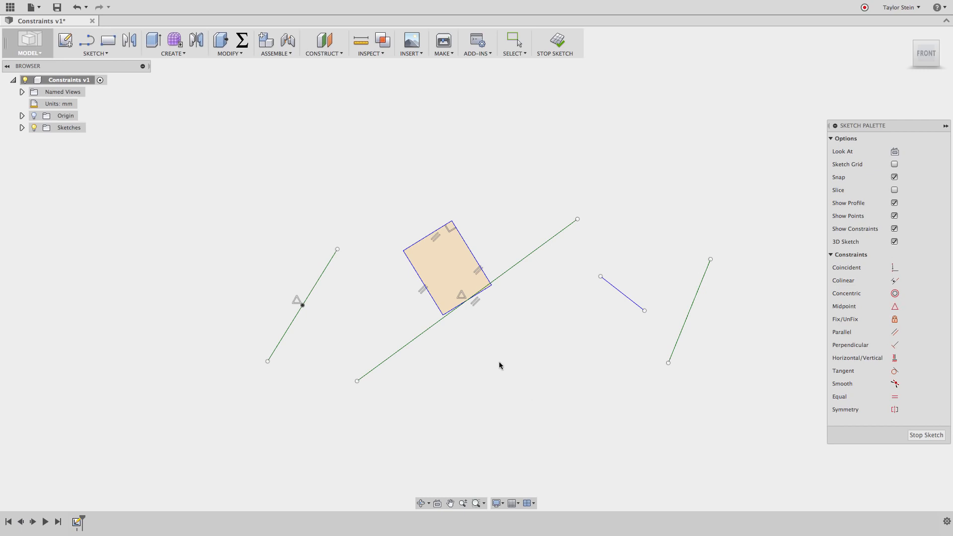
Step: Apply a Colinear constraint between the rectangle's lower edge and the long diagonal line
scroll(490, 354, "up", 5)
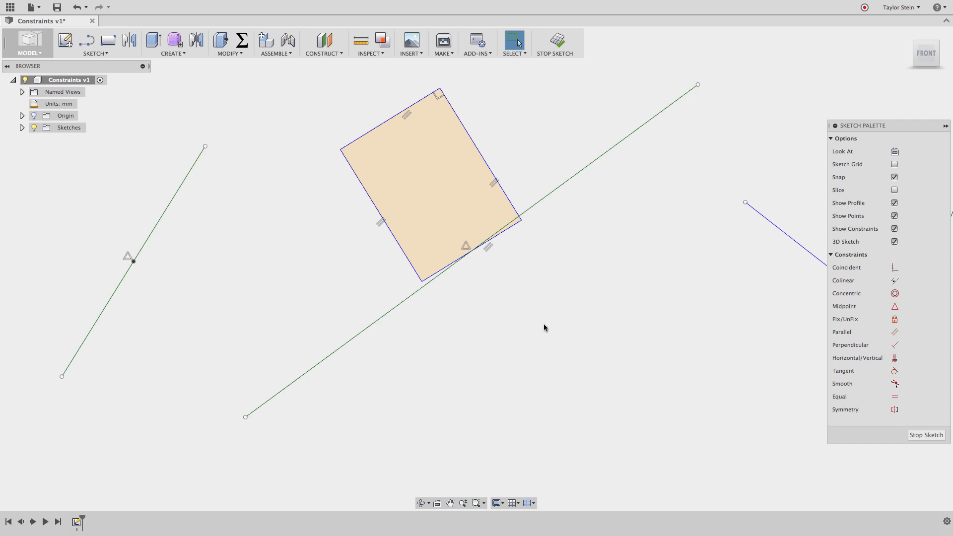
left_click(895, 282)
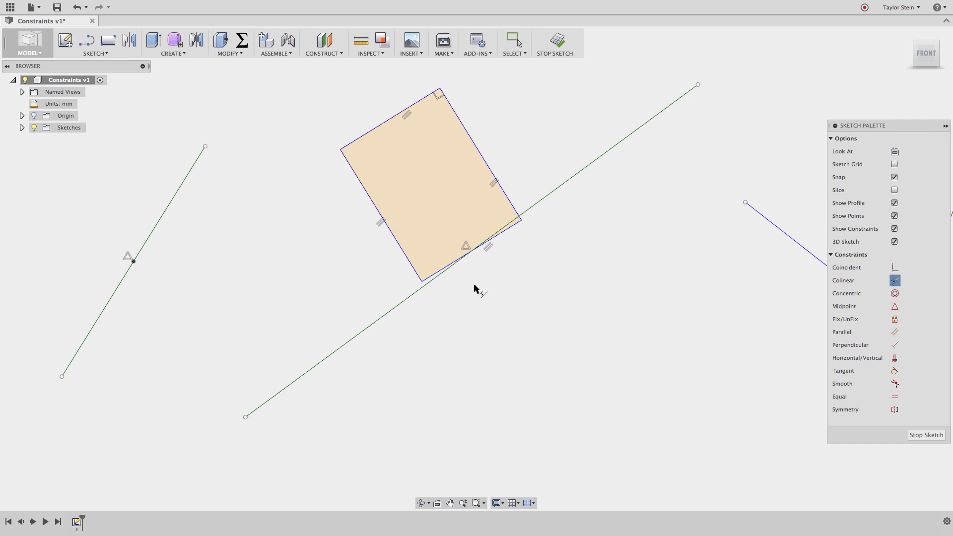
left_click(434, 278)
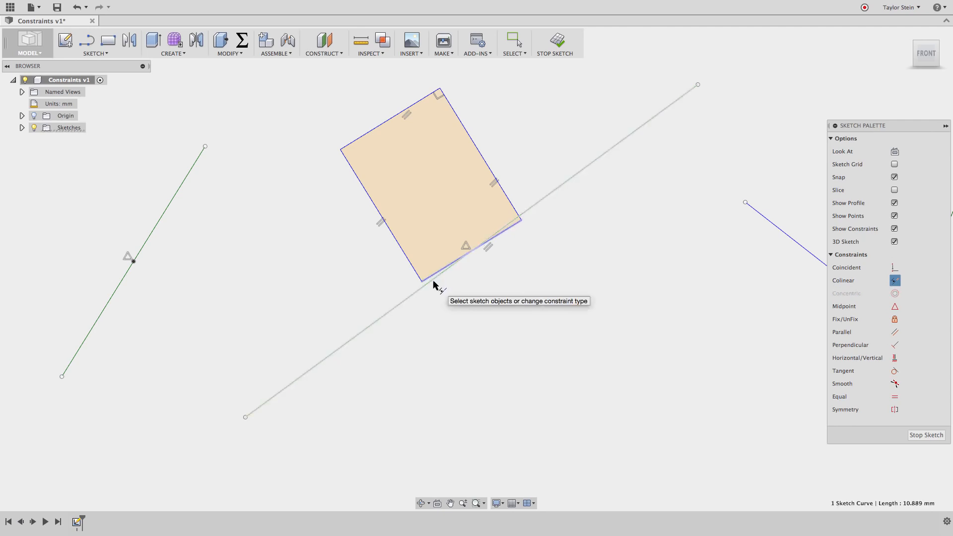
left_click(437, 280)
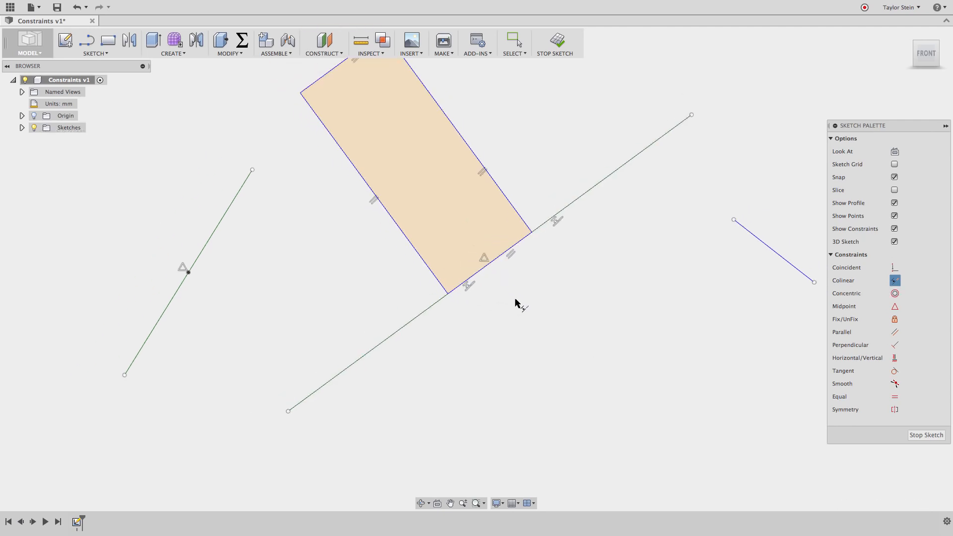
scroll(515, 299, "down", 3)
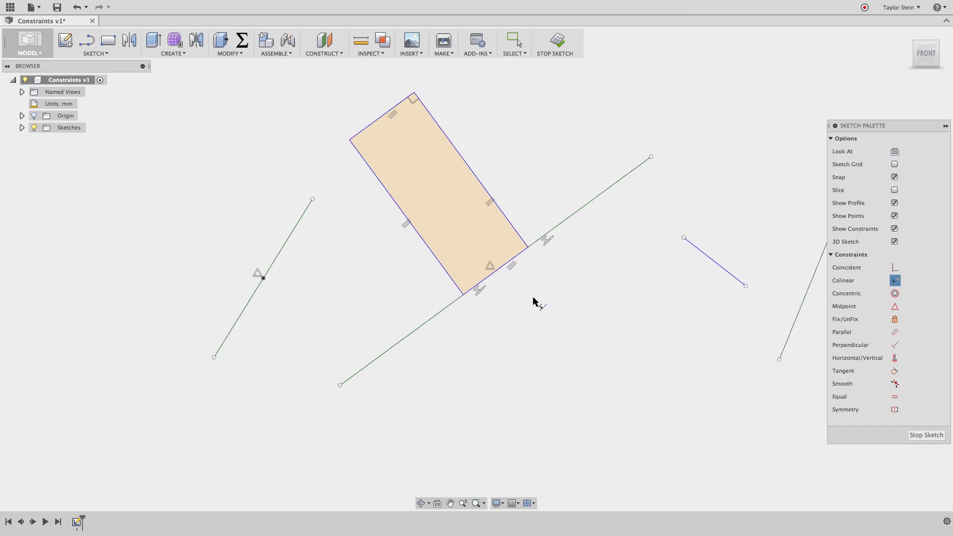
middle_click_drag(532, 302, 430, 321)
key("Escape")
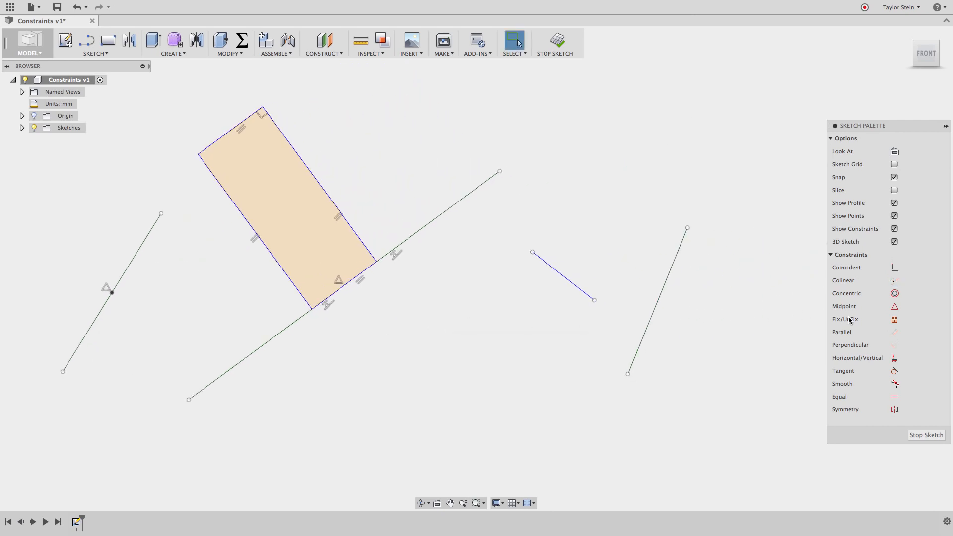
Step: Constrain the short blue line's lower endpoint to the midpoint of the steep green line beside it
left_click(895, 306)
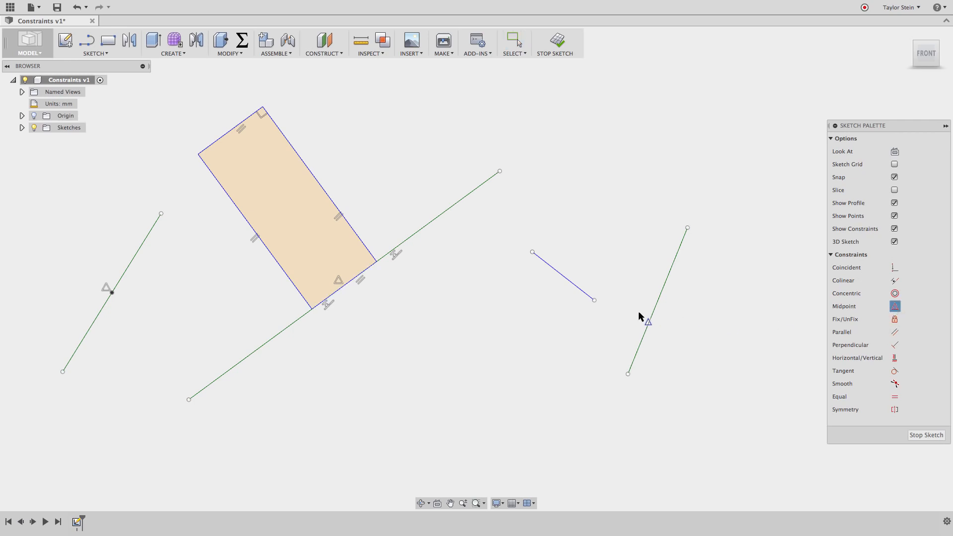
left_click(598, 301)
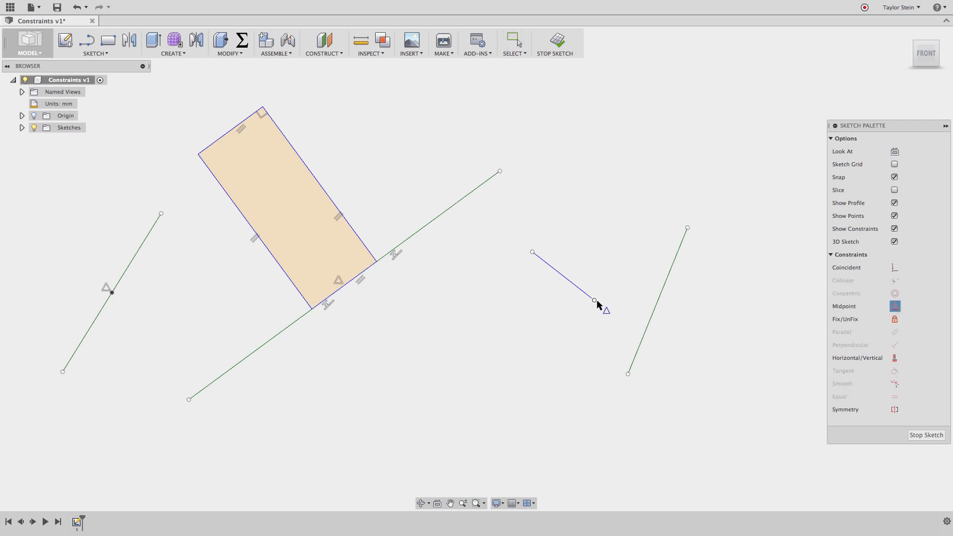
left_click(655, 303)
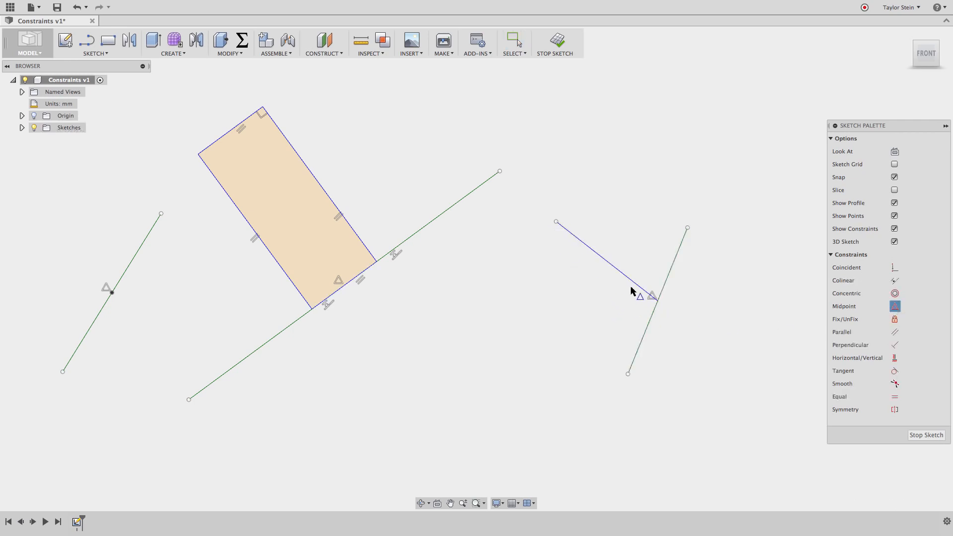
key("Escape")
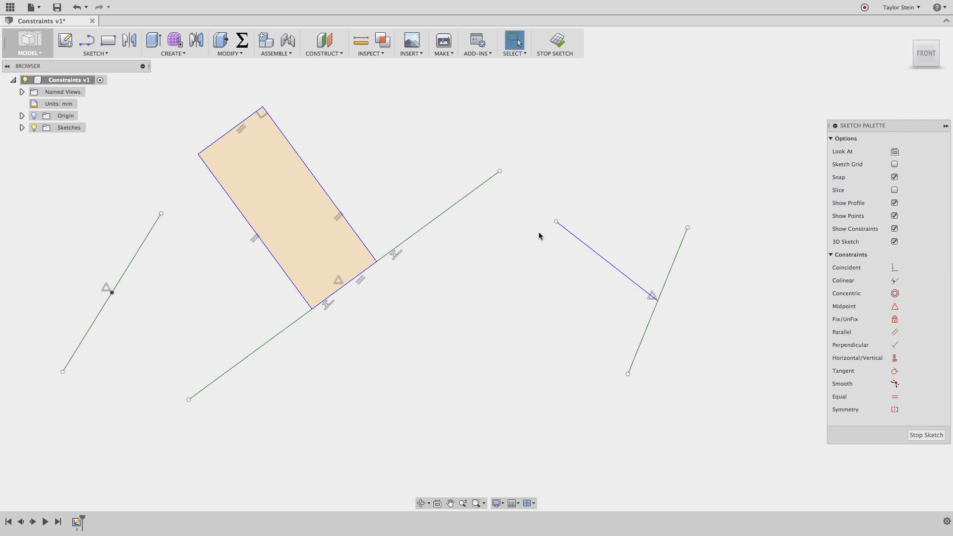
Step: Move the short blue line's free upper endpoint up and to the right, and nudge the steep green line's lower endpoint
mouse_move(556, 221)
left_mouse_down()
mouse_move(544, 251)
mouse_move(546, 300)
mouse_move(587, 220)
mouse_move(551, 266)
mouse_move(546, 315)
mouse_move(600, 185)
mouse_move(570, 238)
mouse_move(583, 205)
left_mouse_up()
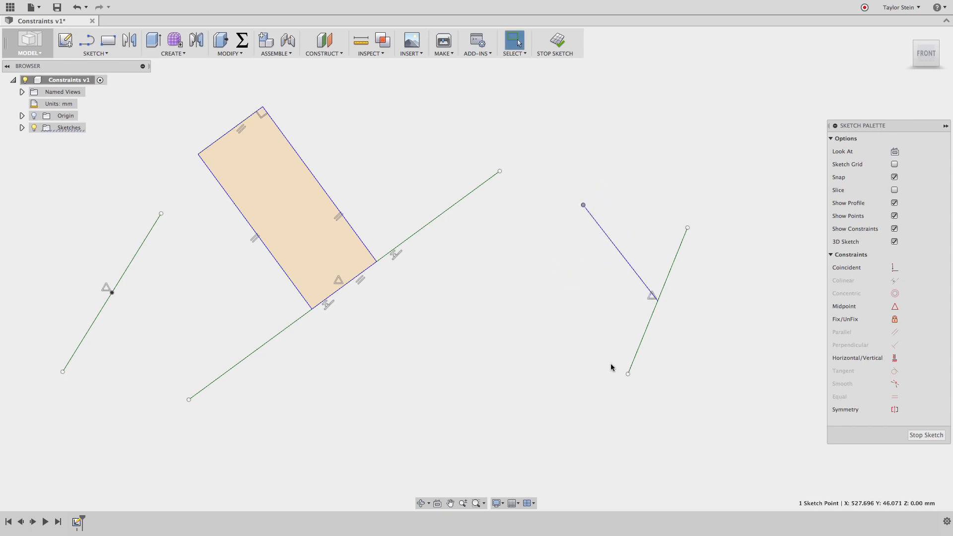
mouse_move(628, 375)
left_mouse_down()
mouse_move(602, 432)
mouse_move(630, 371)
left_mouse_up()
Step: Apply a Coincident constraint between the slanted line's upper-left endpoint and the large circle's edge
scroll(705, 342, "right", 20)
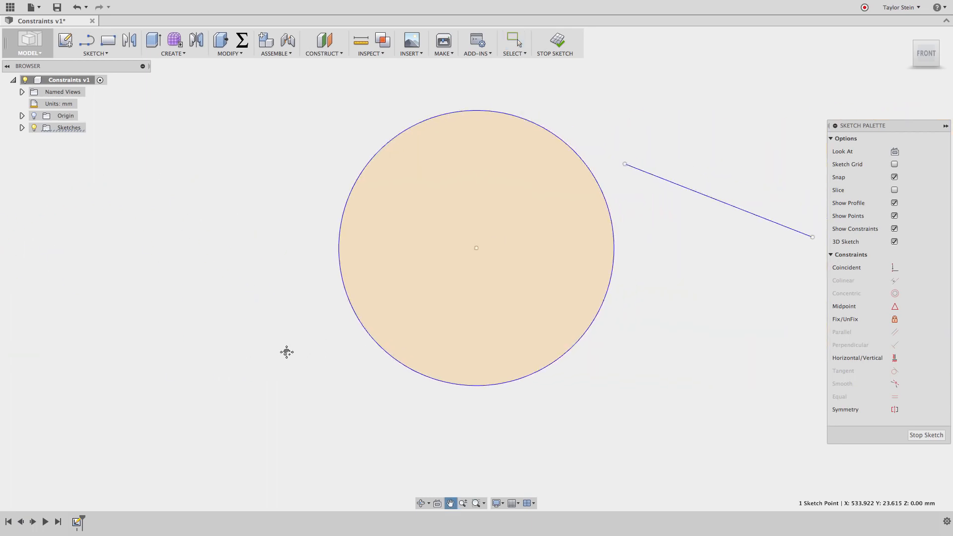
left_click(567, 352)
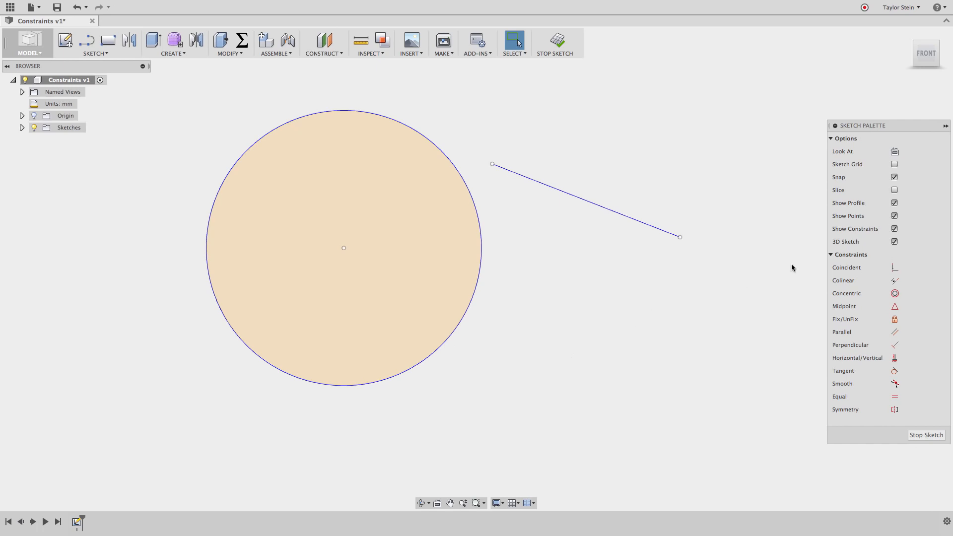
left_click(890, 268)
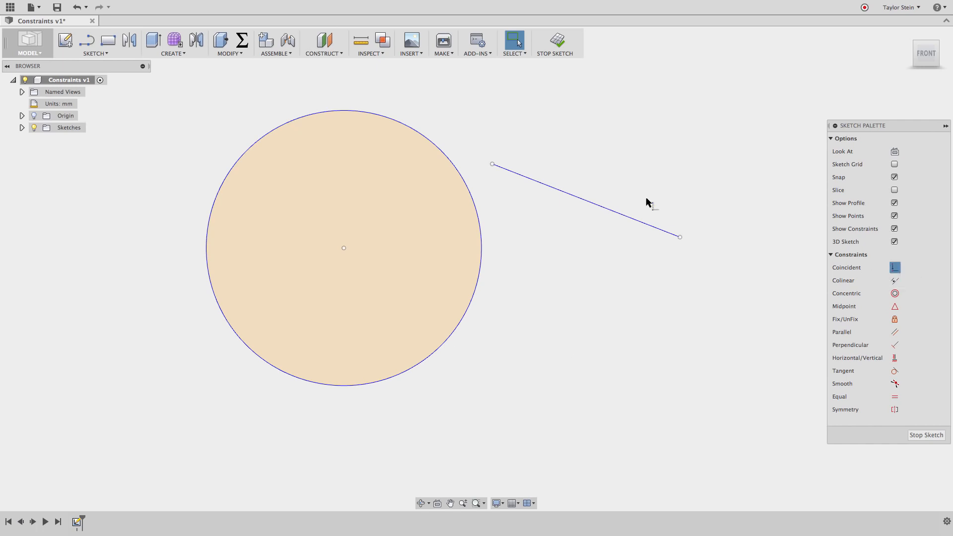
left_click(492, 164)
left_click(419, 130)
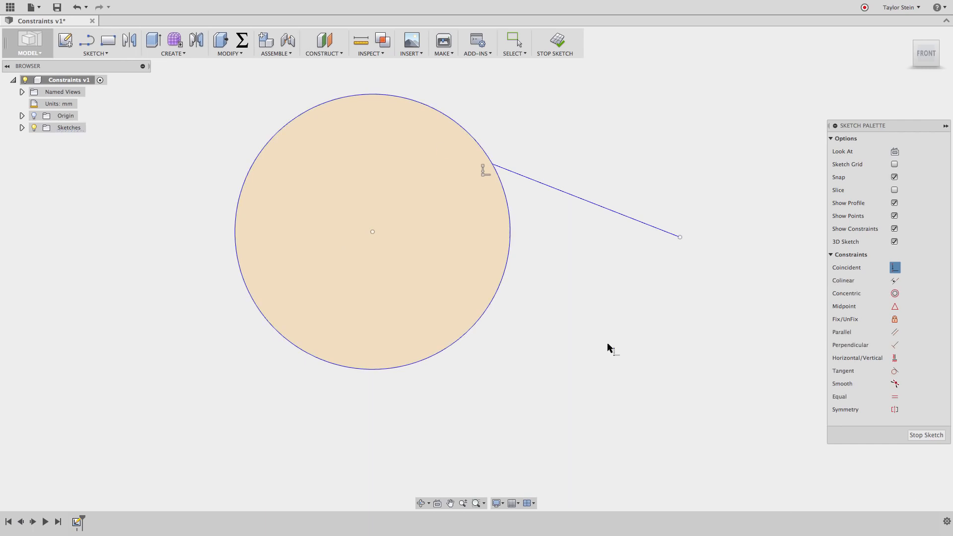
key("Escape")
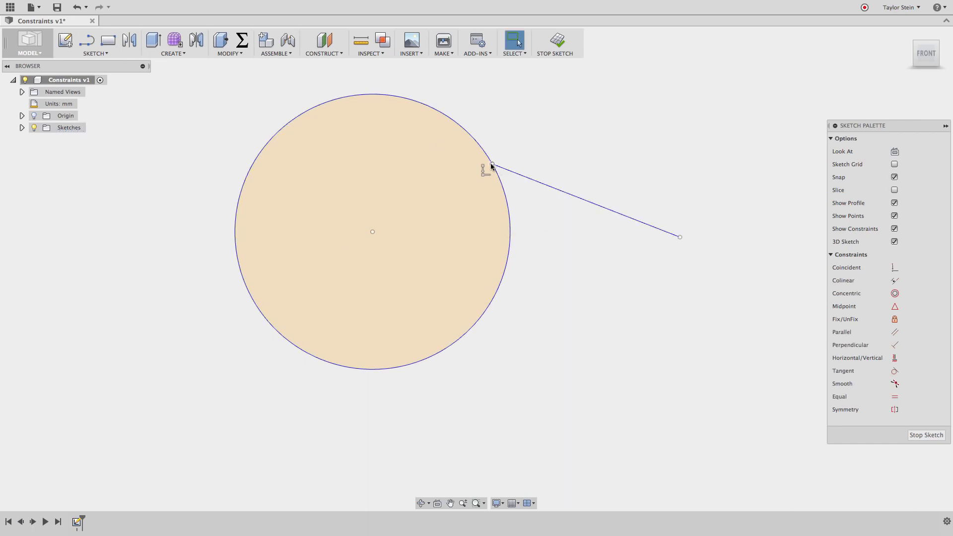
Step: Move the line's attached endpoint and the circle's centre, and resize the circle to a radius of about 19 mm
left_click_drag(492, 164, 540, 200)
left_click_drag(501, 243, 528, 158)
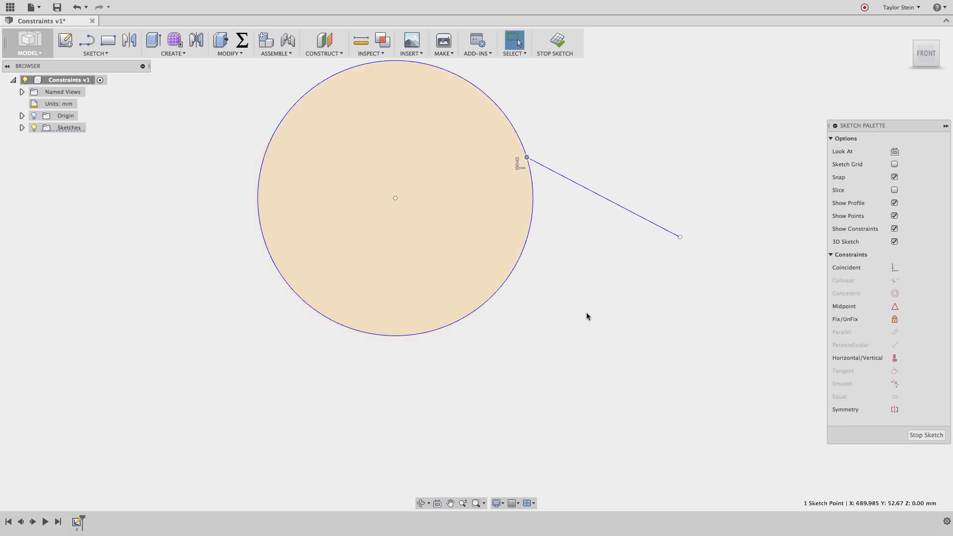
left_click_drag(395, 199, 383, 230)
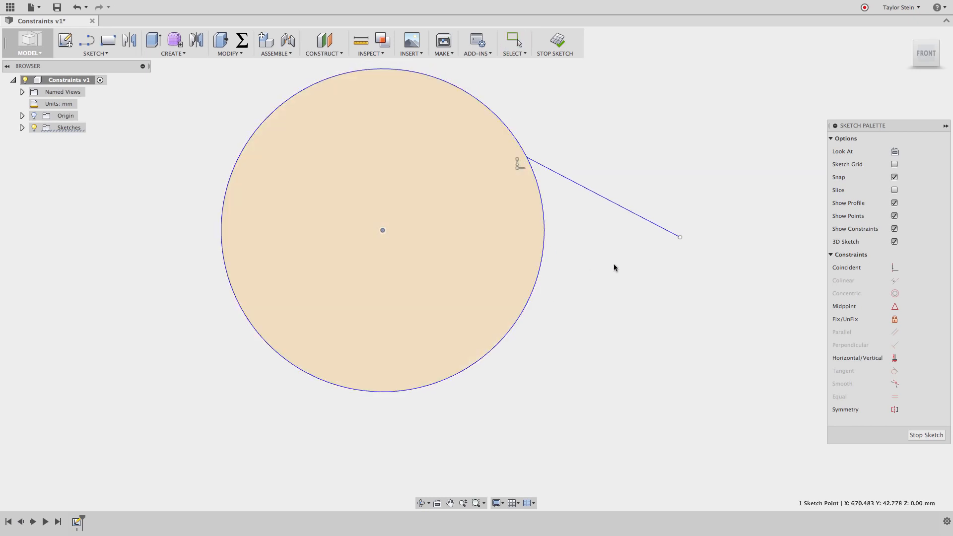
left_click_drag(502, 118, 490, 137)
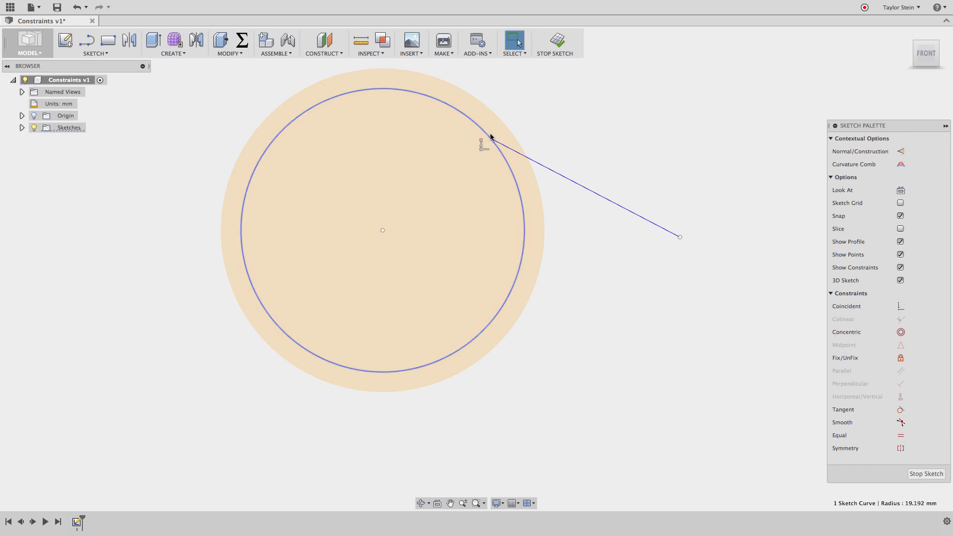
Step: Fix the large circle in place and slide the line's attached endpoint along its edge
left_click(576, 261)
left_click(524, 244)
left_click(525, 247)
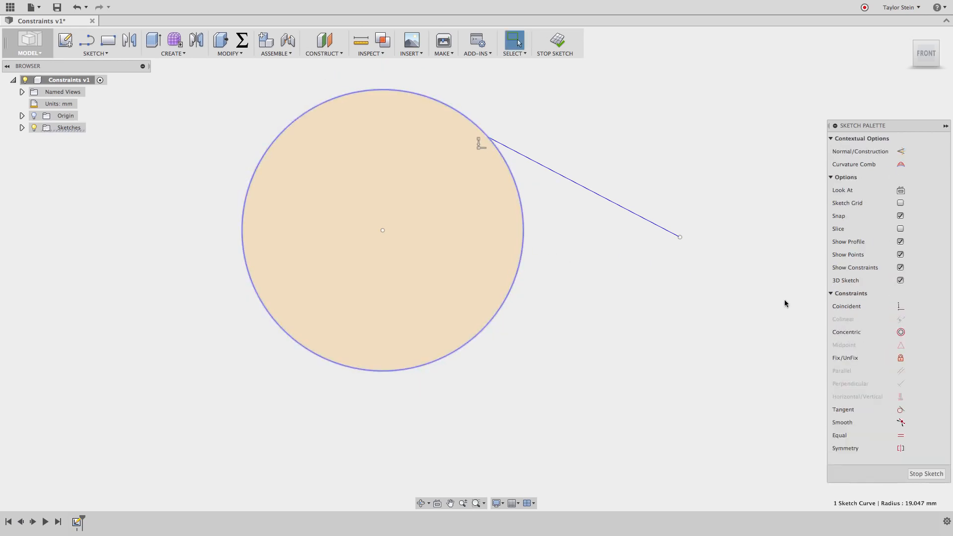
left_click(901, 358)
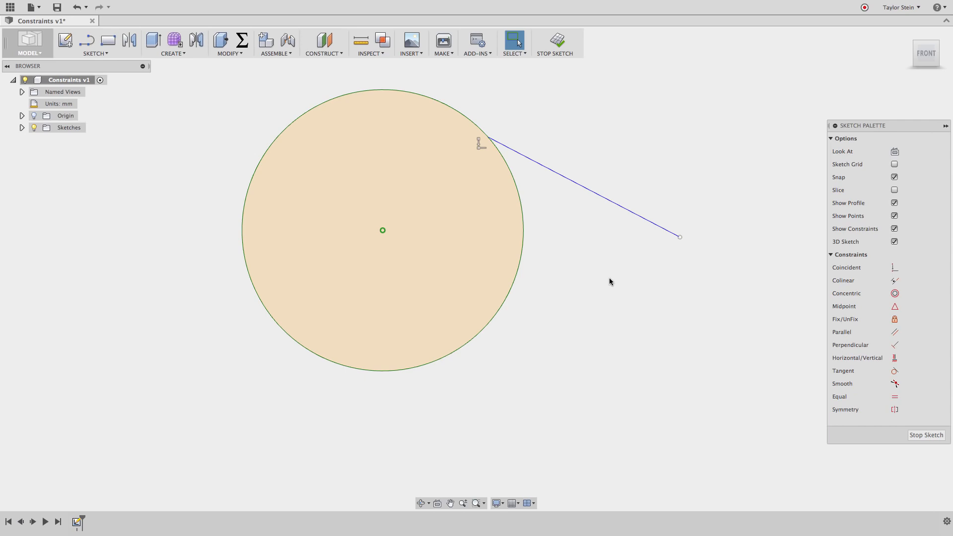
left_click_drag(489, 138, 512, 139)
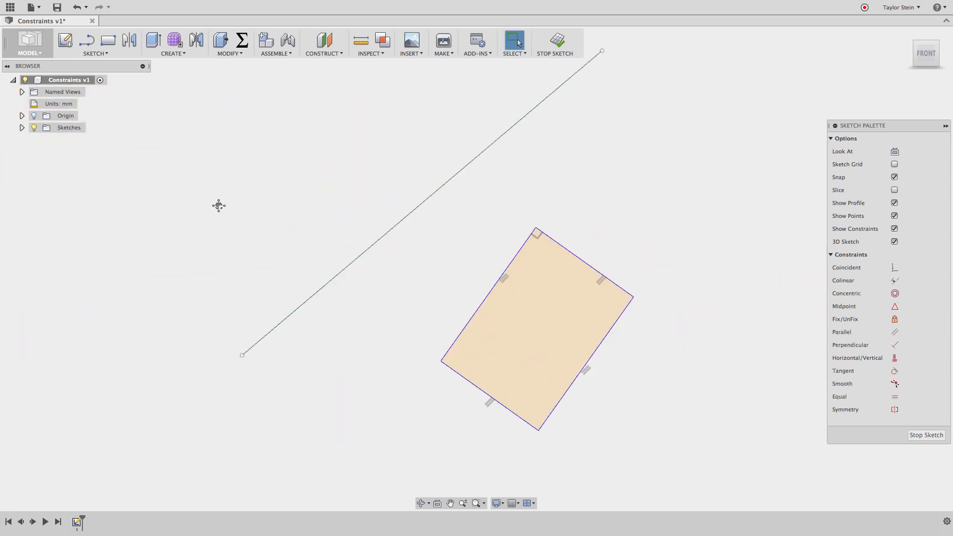
Step: Apply a Parallel constraint between the tilted rectangle's upper-left edge and the long diagonal line above it
scroll(218, 205, "down", 4)
middle_click_drag(453, 213, 573, 243)
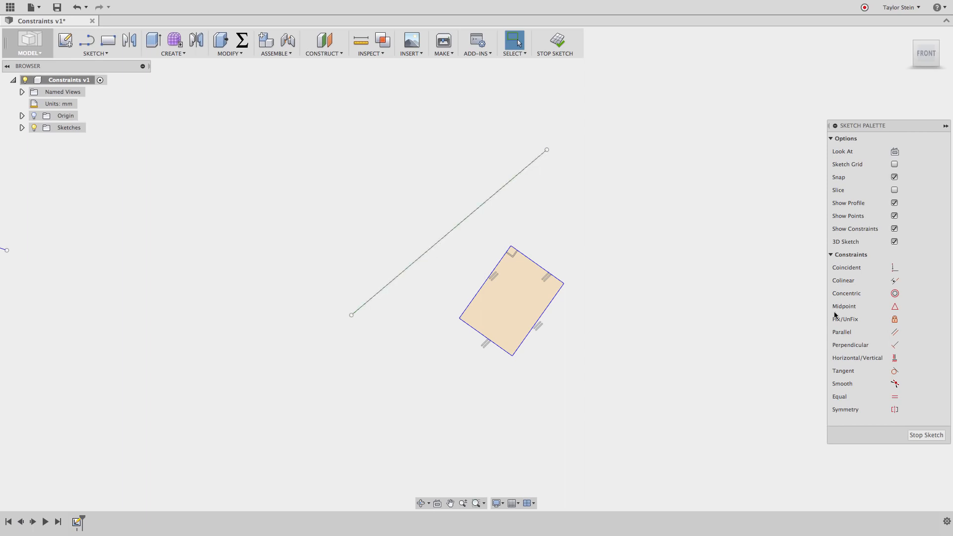
left_click(895, 332)
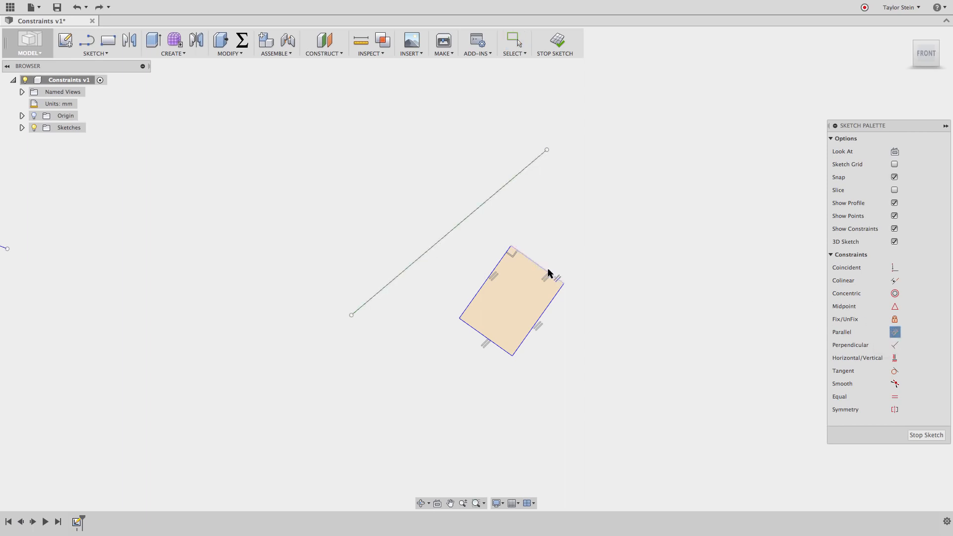
left_click(496, 260)
left_click(456, 228)
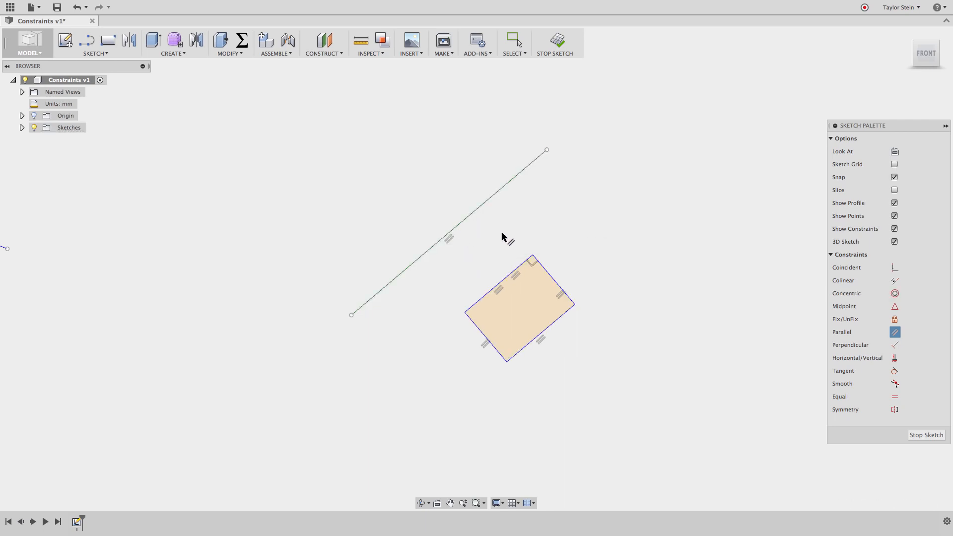
key("Escape")
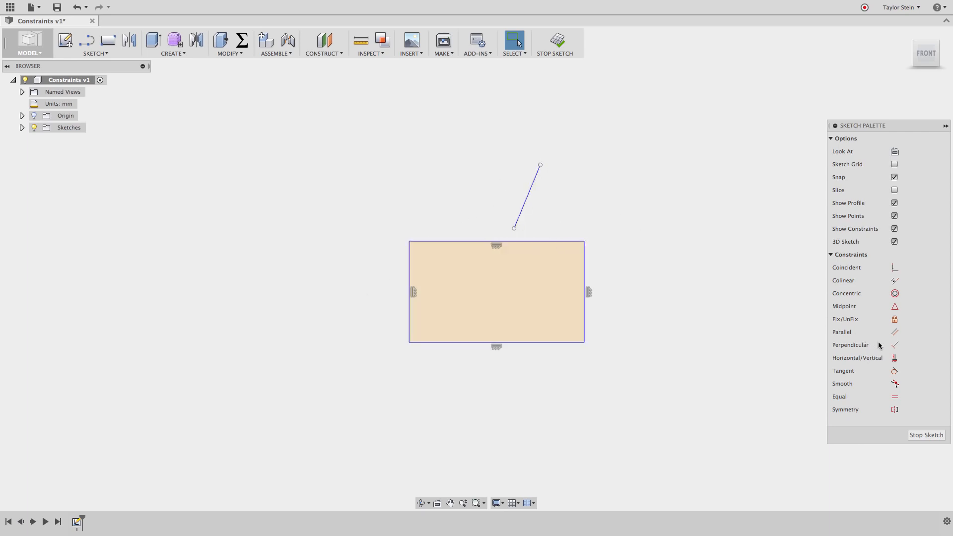
Step: Make the short slanted line perpendicular to the rectangle's top edge, and shift the line toward the rectangle's left side
left_click(895, 346)
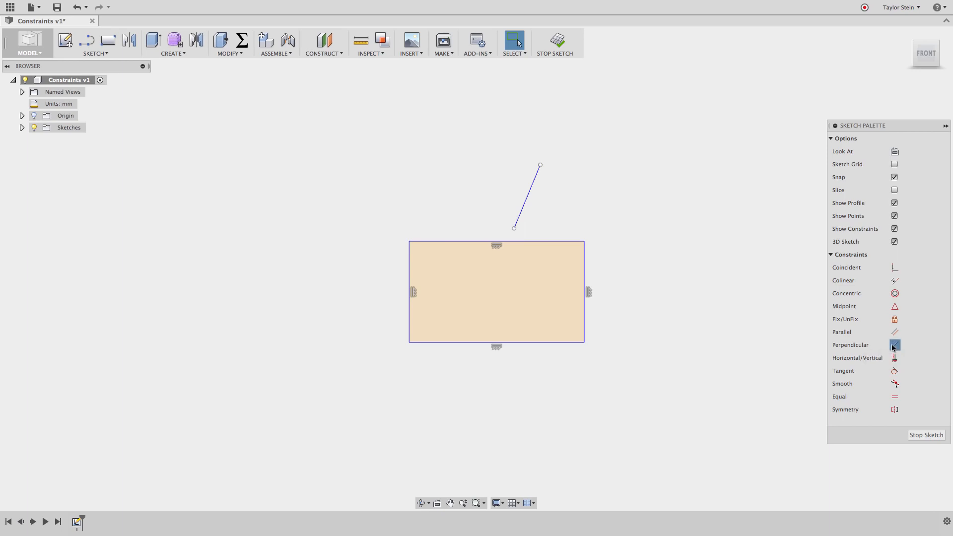
left_click(524, 206)
left_click(535, 243)
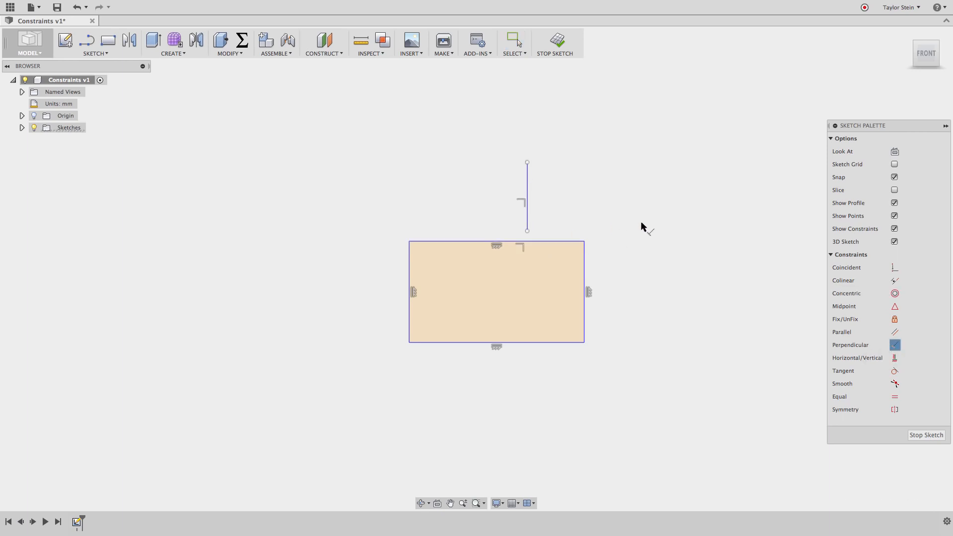
key("Escape")
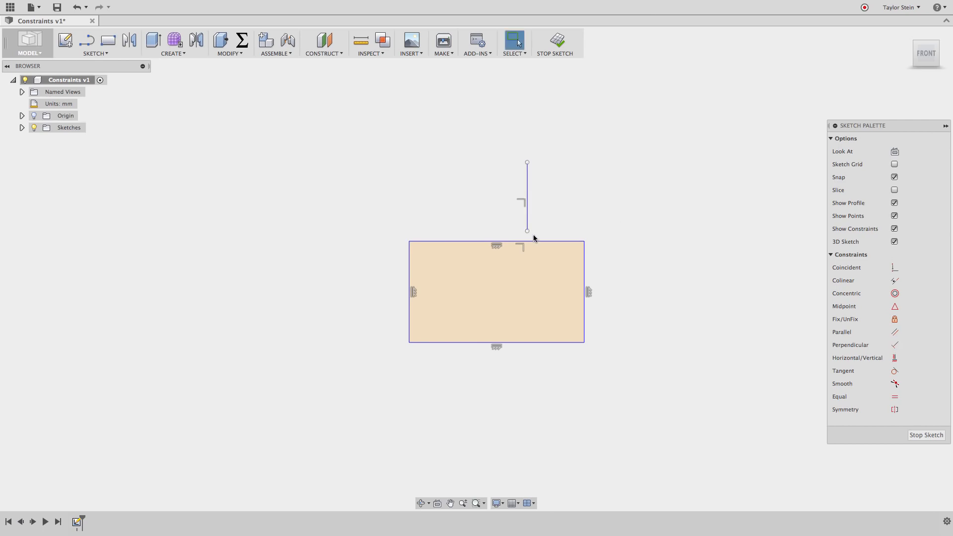
mouse_move(527, 212)
left_mouse_down()
mouse_move(419, 206)
mouse_move(498, 206)
mouse_move(451, 211)
left_mouse_up()
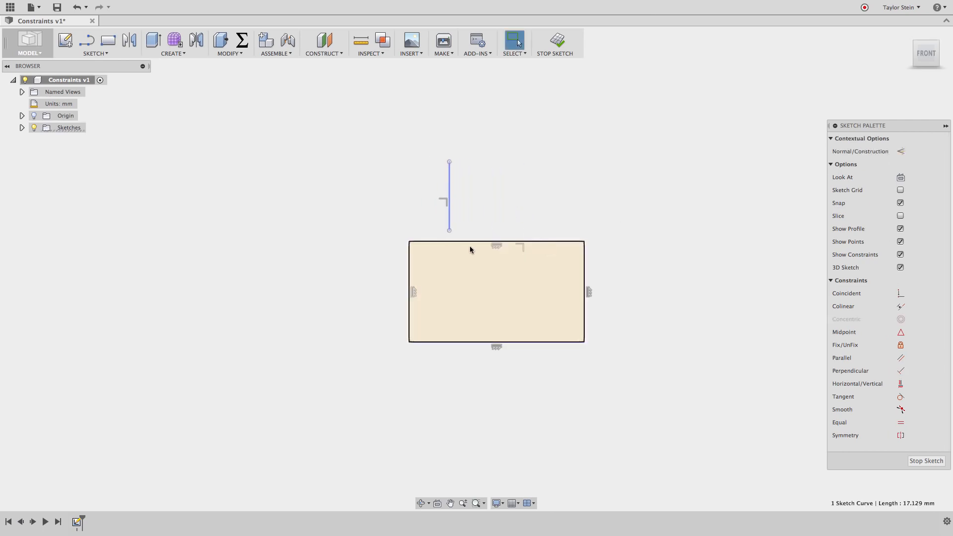
left_click(565, 208)
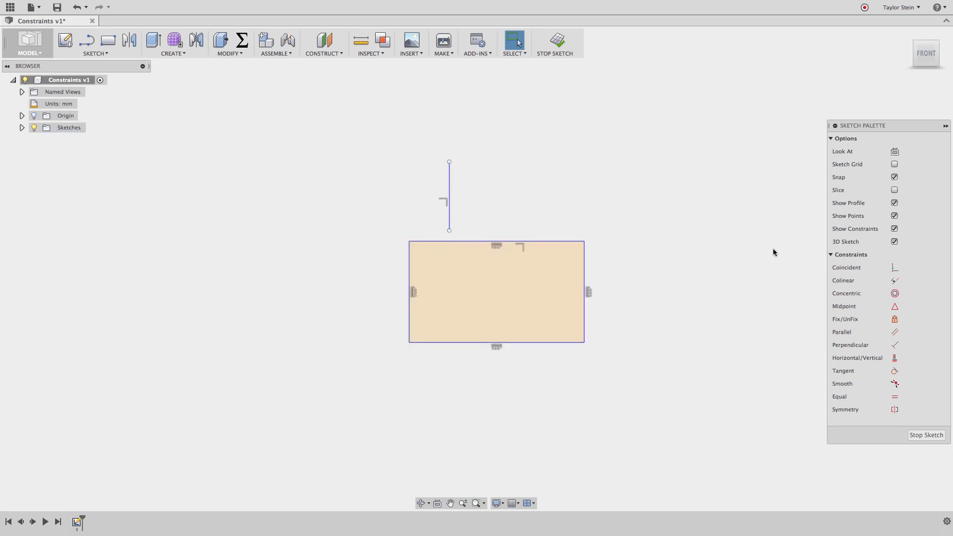
Step: Constrain the vertical line's lower endpoint coincident to the rectangle's top edge, and move that joined point slightly down
left_click(895, 267)
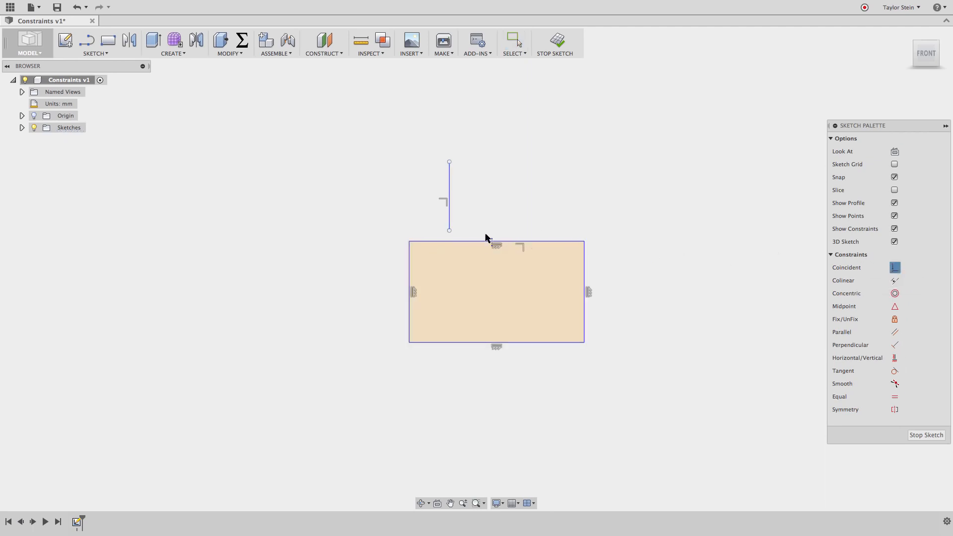
left_click(449, 230)
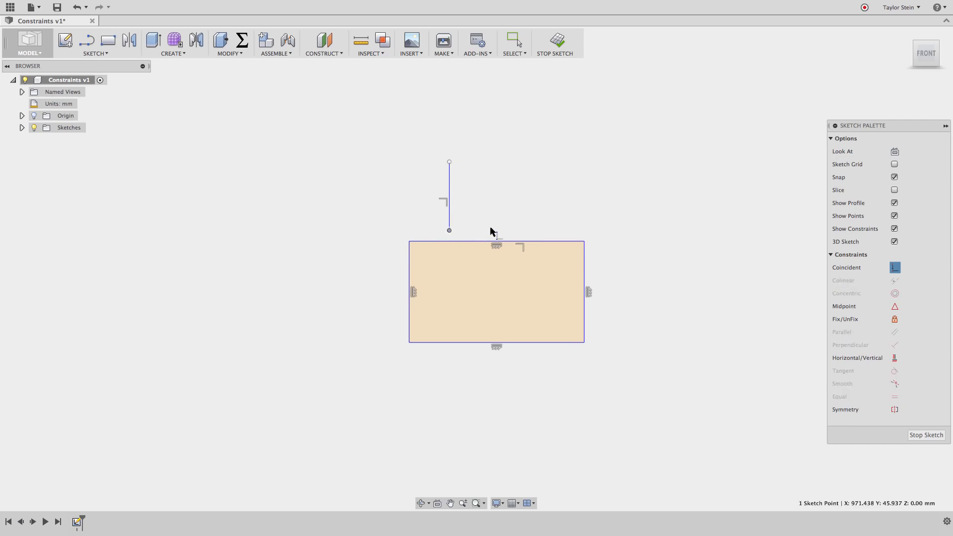
left_click(467, 243)
key("Escape")
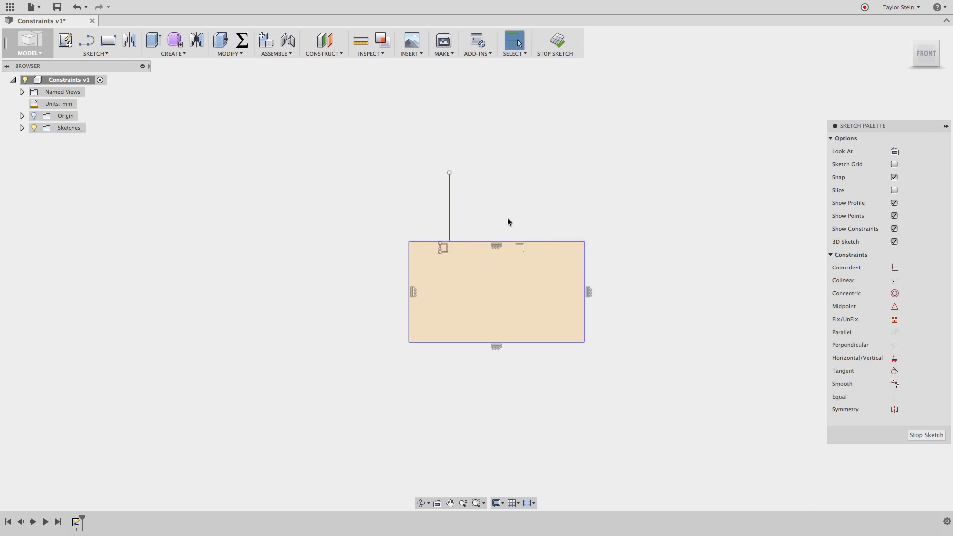
left_click_drag(449, 239, 449, 249)
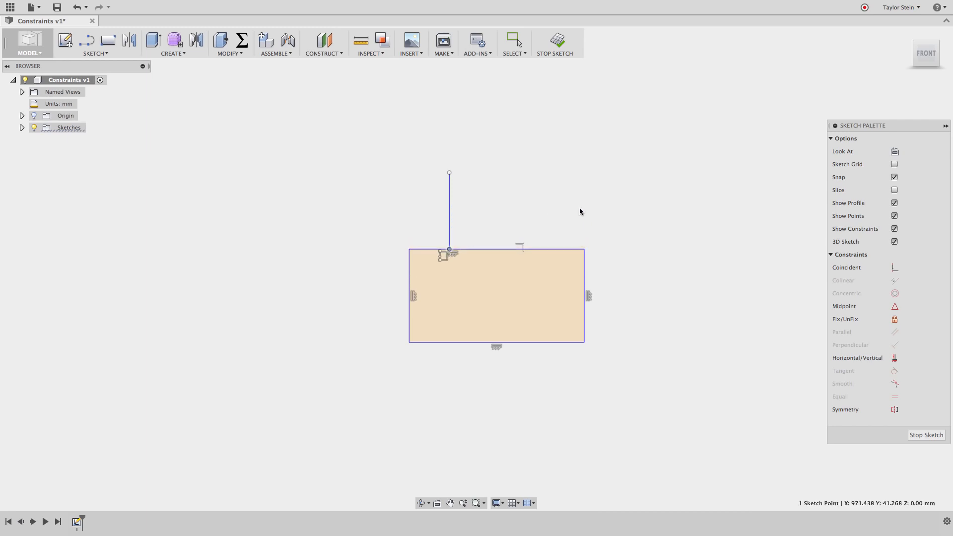
left_click(598, 210)
Step: Align the leftmost circle's centre horizontally with the adjacent small circle's centre using a Horizontal/Vertical constraint
mouse_move(624, 209)
middle_mouse_down()
mouse_move(444, 212)
mouse_move(396, 242)
mouse_move(315, 260)
middle_mouse_up()
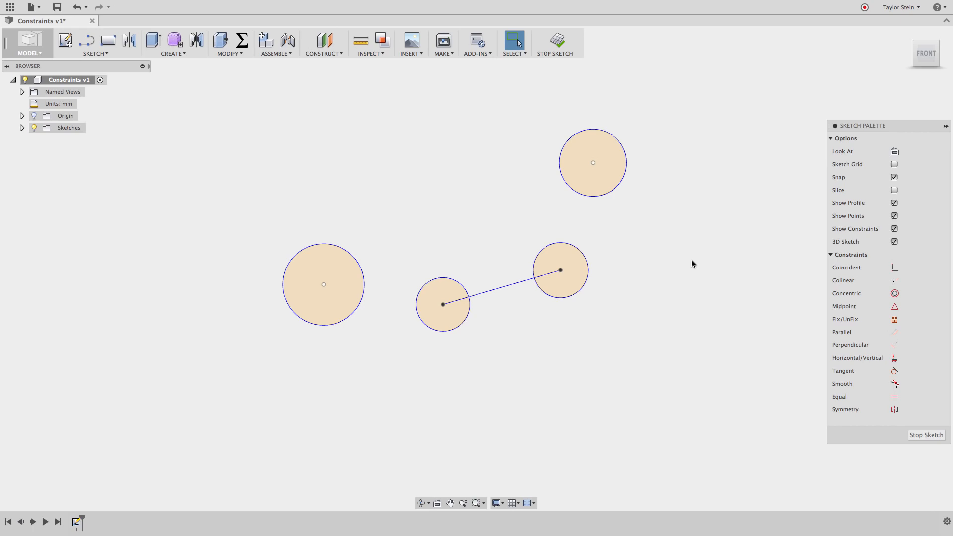
left_click(894, 358)
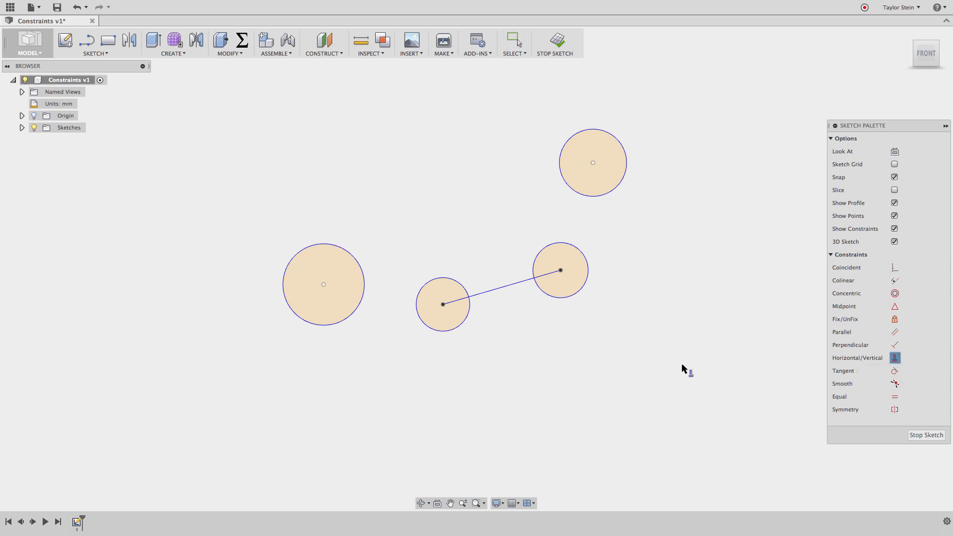
left_click(324, 285)
left_click(443, 304)
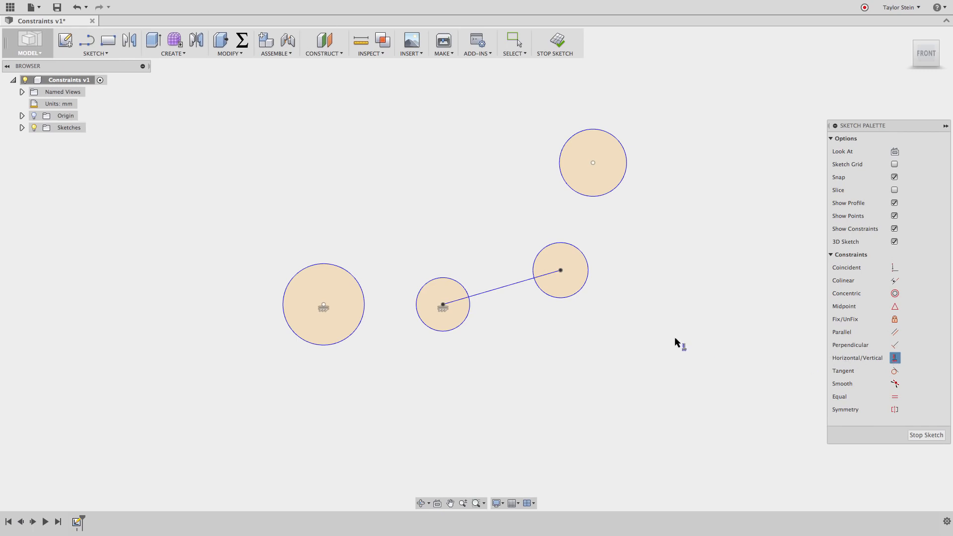
Step: Make the line joining the two small circles horizontal, and move its right circle's centre farther right and slightly up
left_click(507, 287)
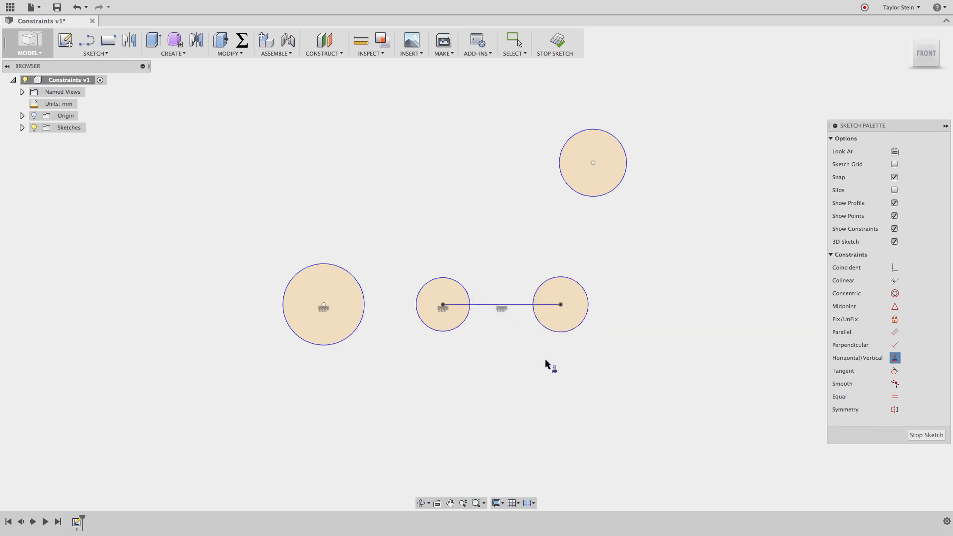
key("Escape")
left_click_drag(561, 305, 632, 292)
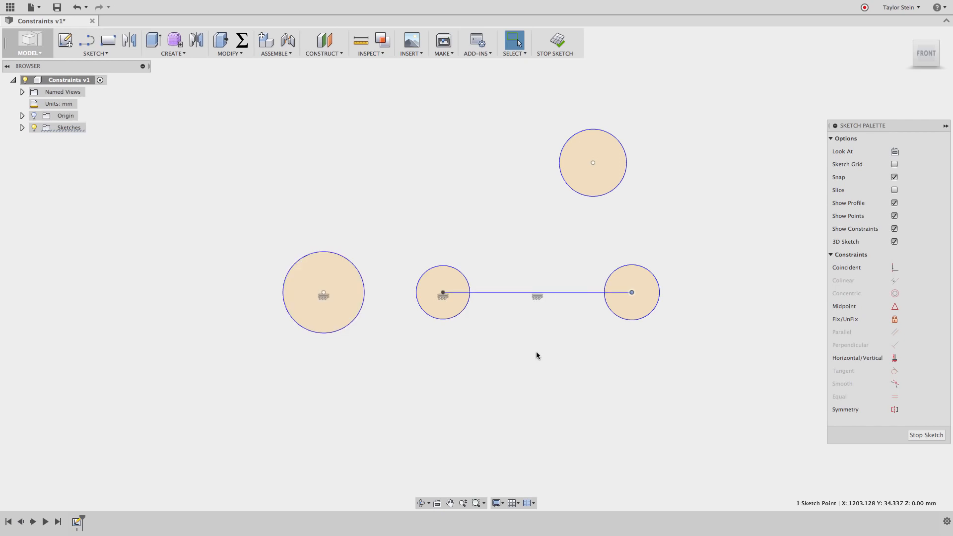
left_click(527, 372)
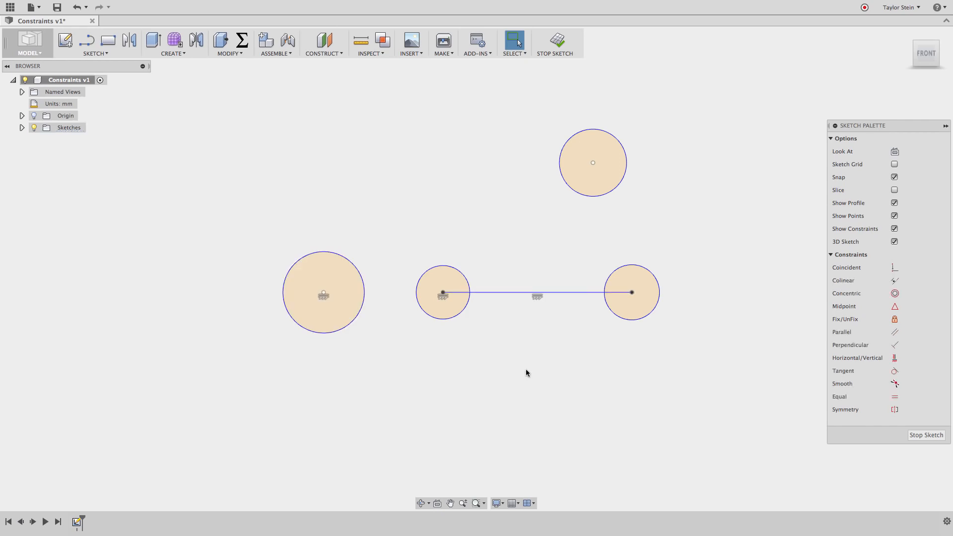
Step: Align the uppermost circle's centre vertically with the right small circle's centre using a Horizontal/Vertical constraint
left_click(896, 359)
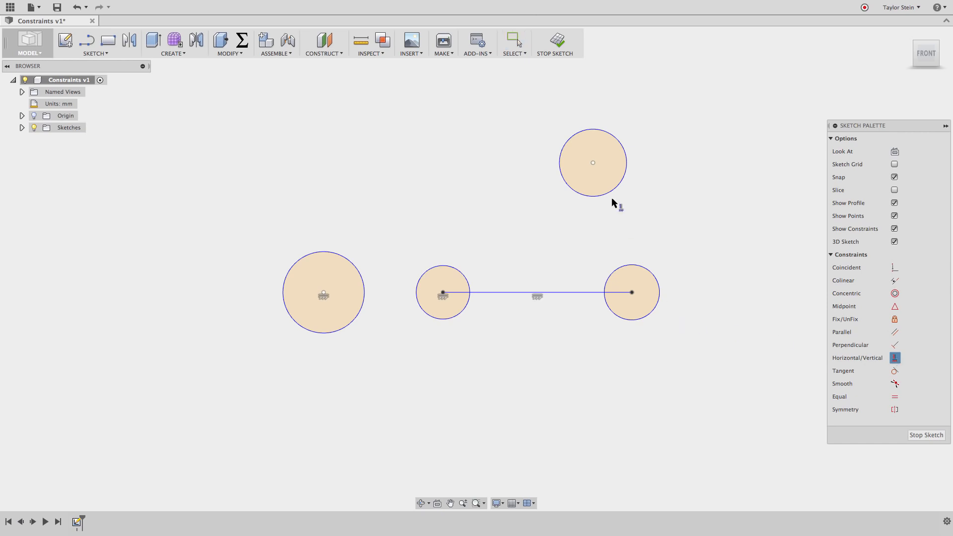
left_click(598, 165)
left_click(632, 292)
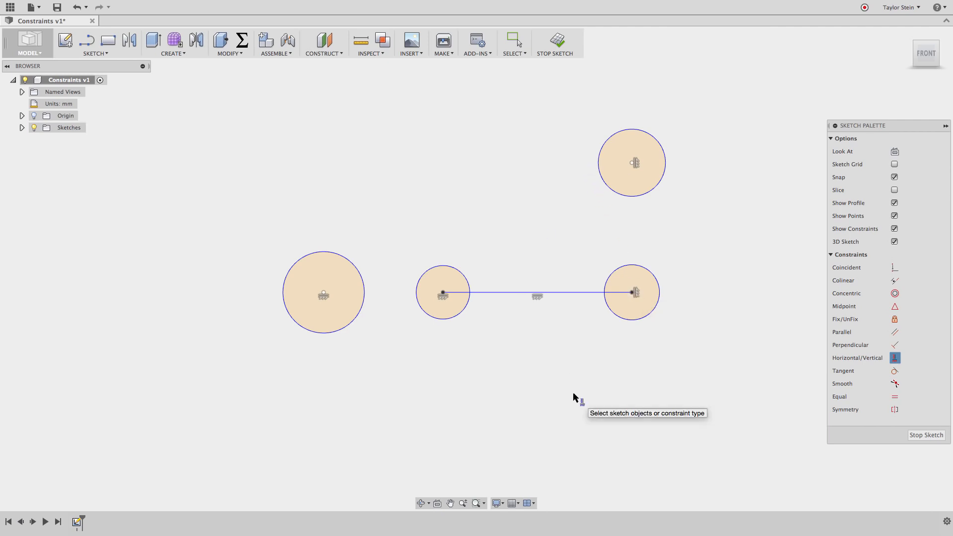
key("Escape")
Step: Constrain the circle centred on the rectangle's top edge tangent to the rectangle's right edge, and enlarge the circle slightly
mouse_move(665, 389)
middle_mouse_down()
mouse_move(579, 400)
mouse_move(499, 391)
mouse_move(471, 410)
middle_mouse_up()
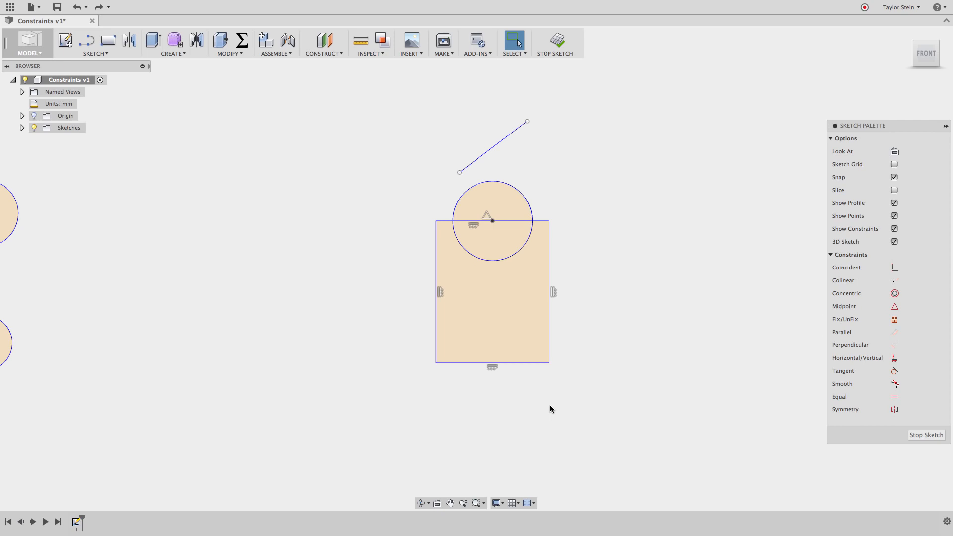
left_click(895, 371)
left_click(532, 213)
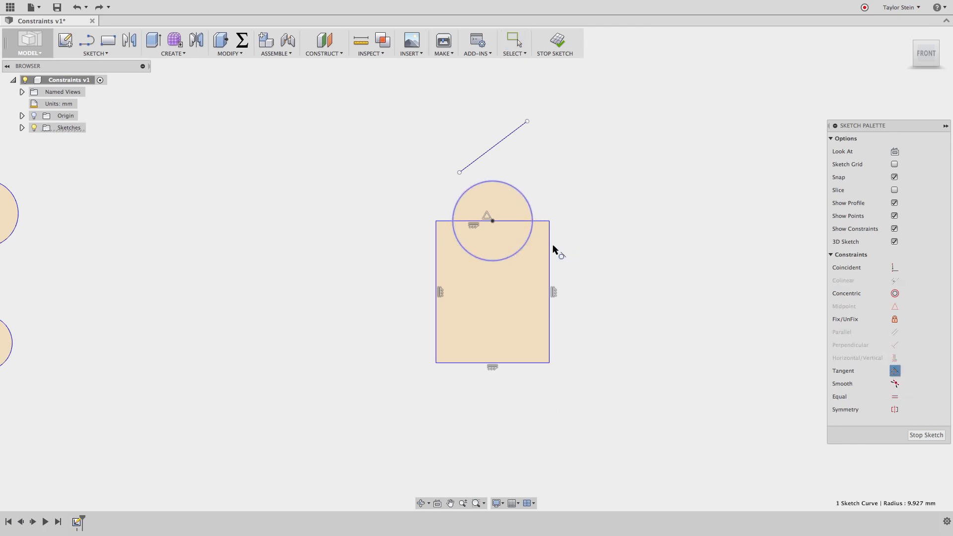
left_click(550, 253)
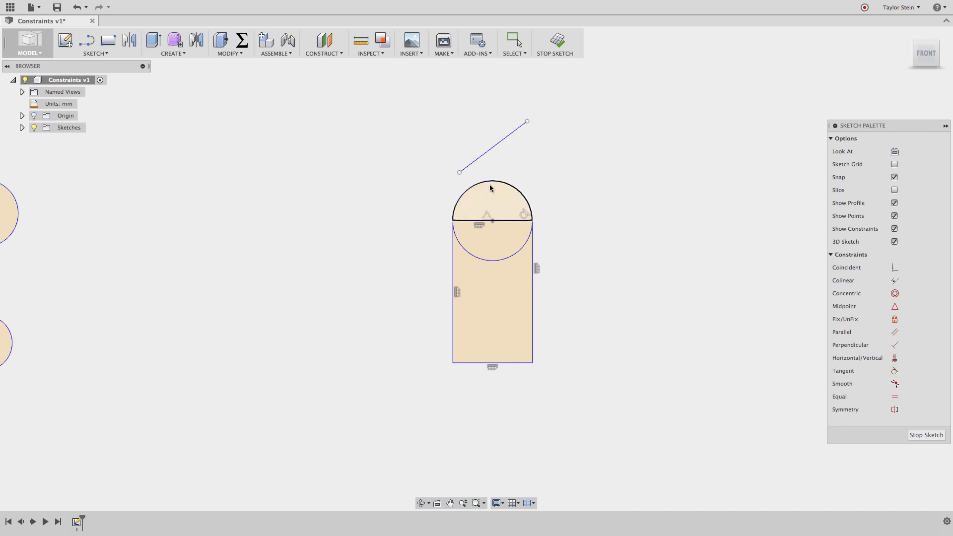
key("Escape")
left_click_drag(496, 179, 549, 233)
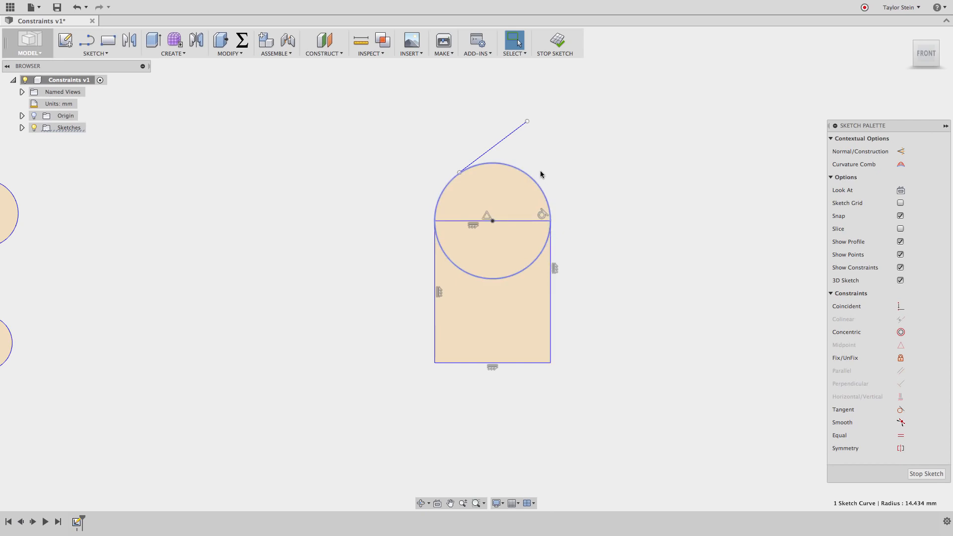
left_click(421, 162)
left_click_drag(484, 164, 493, 177)
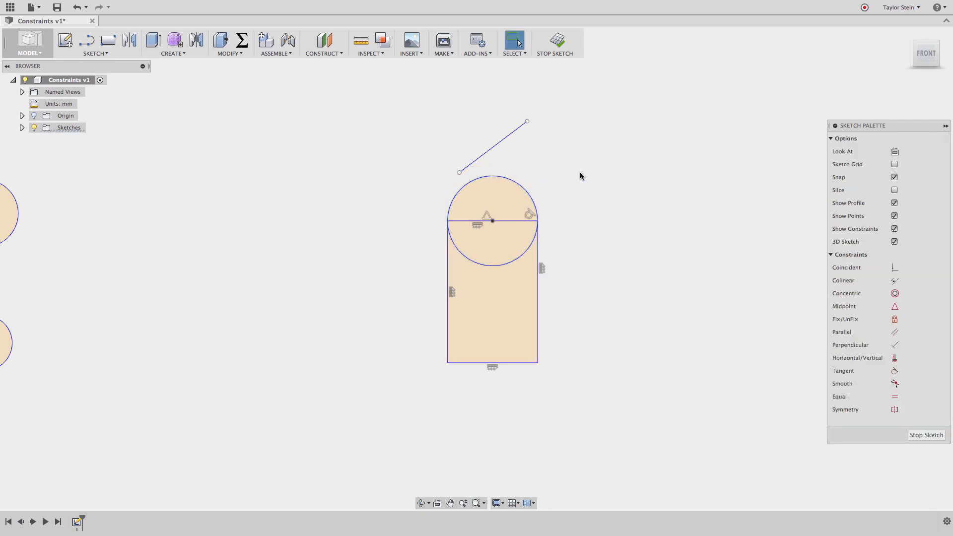
Step: Constrain the free slanted line tangent to the circle, and move its right endpoint down so the line slopes gently downward
left_click(895, 371)
left_click(461, 174)
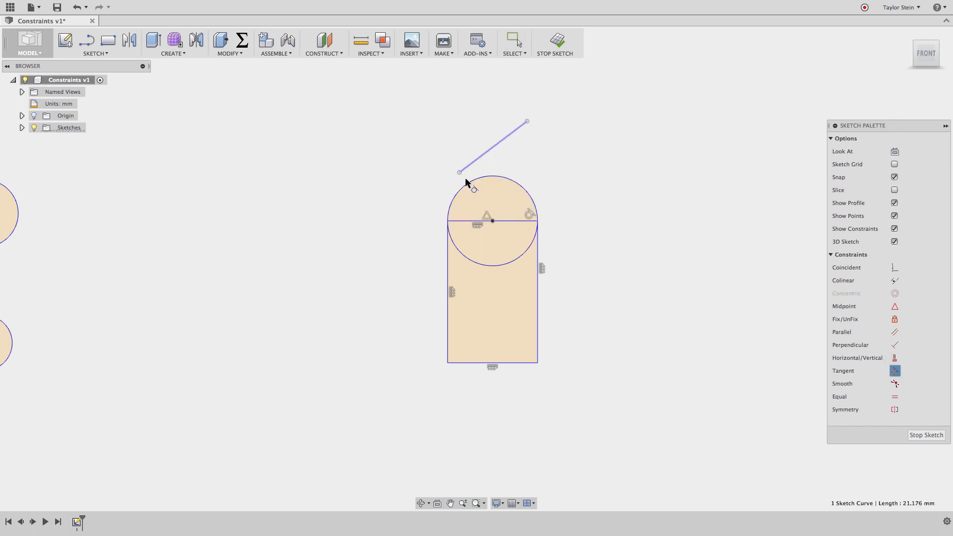
left_click(468, 187)
key("Escape")
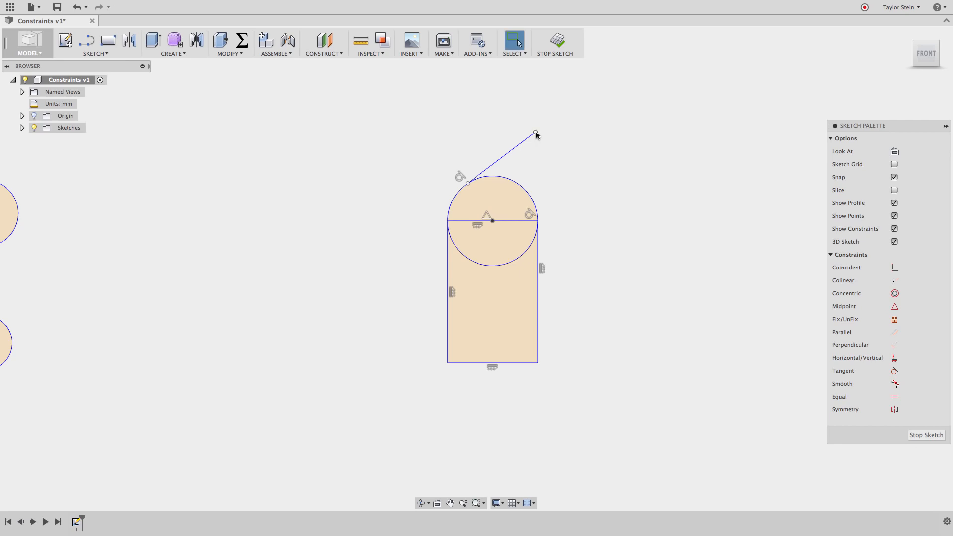
left_click_drag(535, 133, 560, 184)
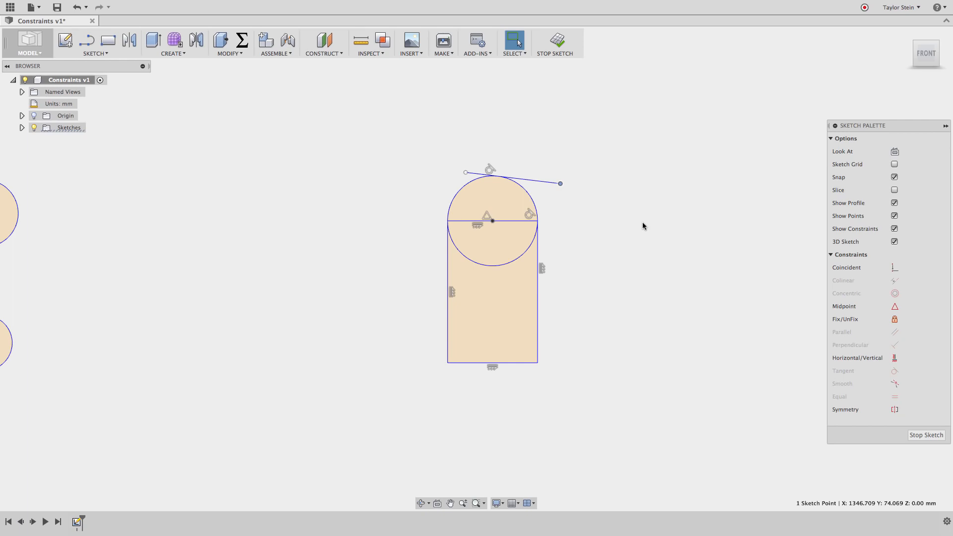
Step: Draw a two-point spline from the rectangle's upper right corner to the vertical line's upper end, where the slanted line starts
scroll(586, 245, "right", 15)
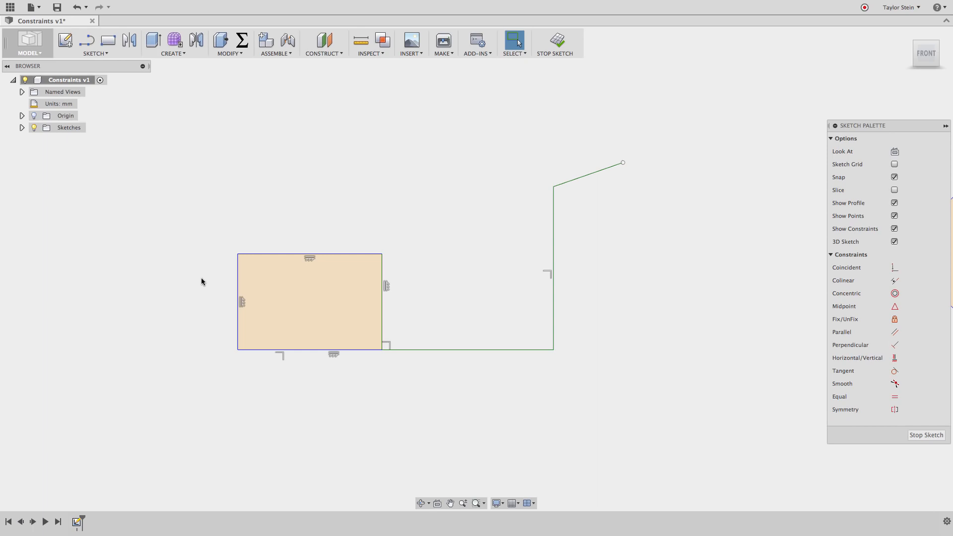
key("s")
left_click(256, 305)
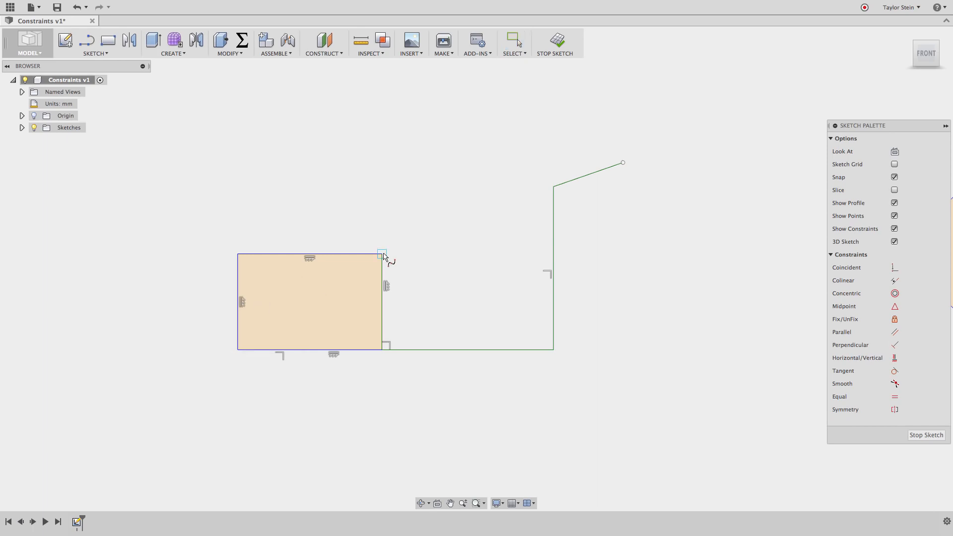
left_click(382, 254)
left_click(554, 187)
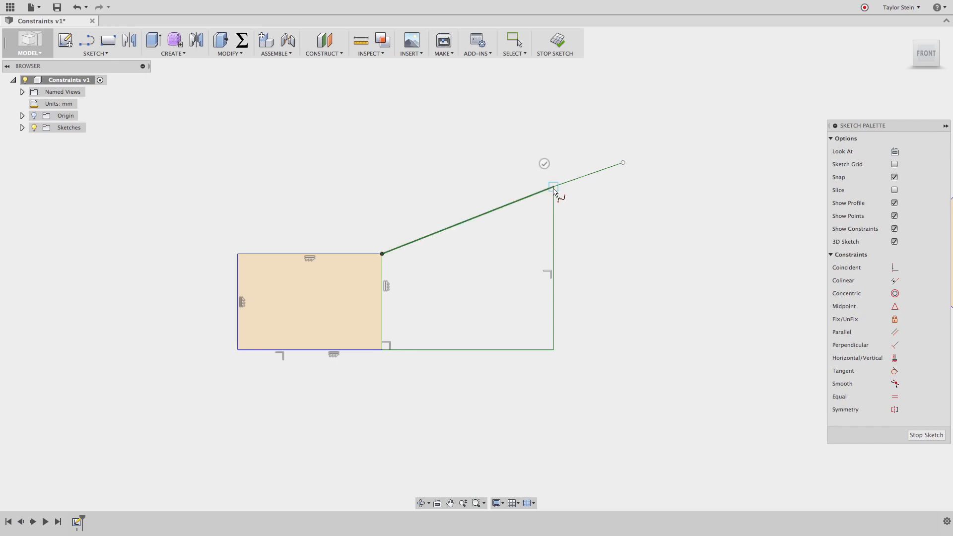
left_click(544, 164)
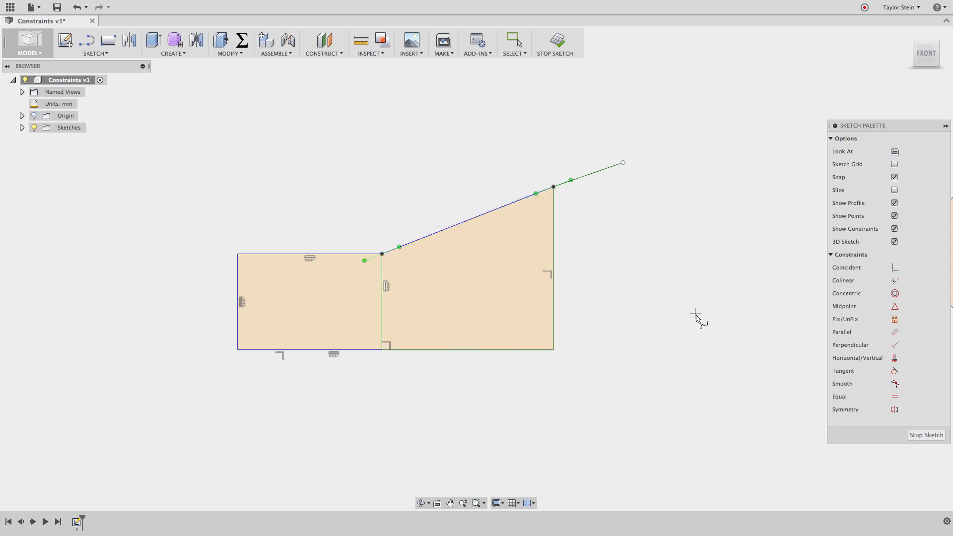
key("Escape")
Step: Apply Smooth constraints joining the spline to the rectangle's top edge and to the slanted line at its other end
left_click(894, 383)
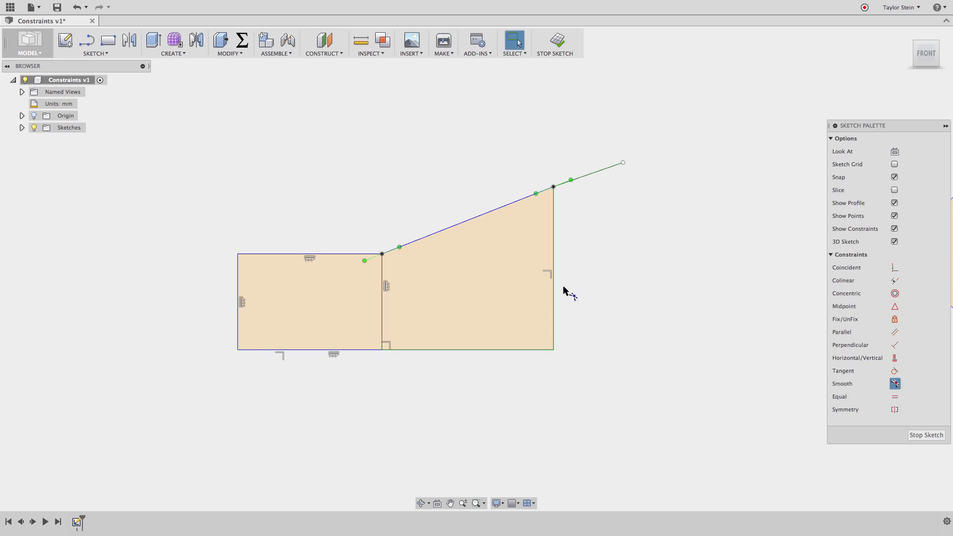
left_click(427, 238)
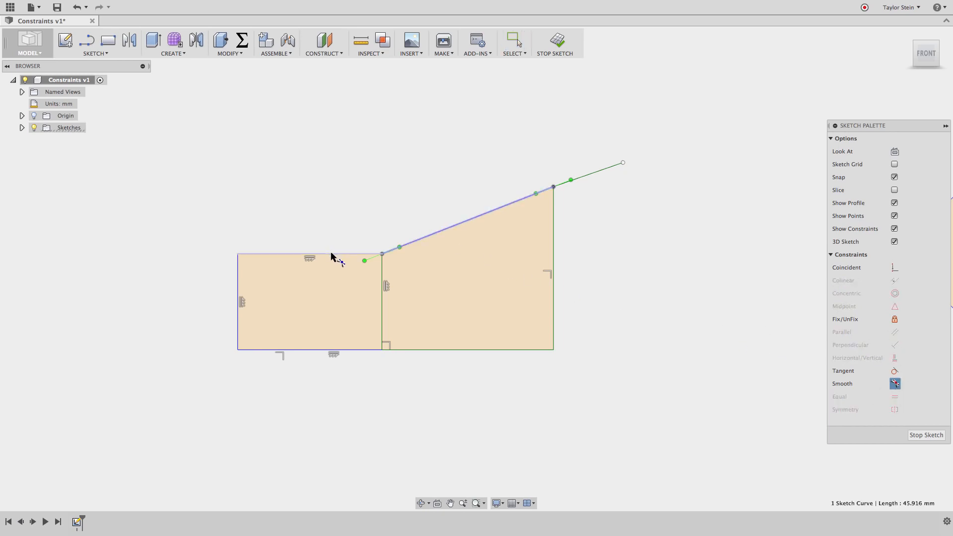
left_click(333, 254)
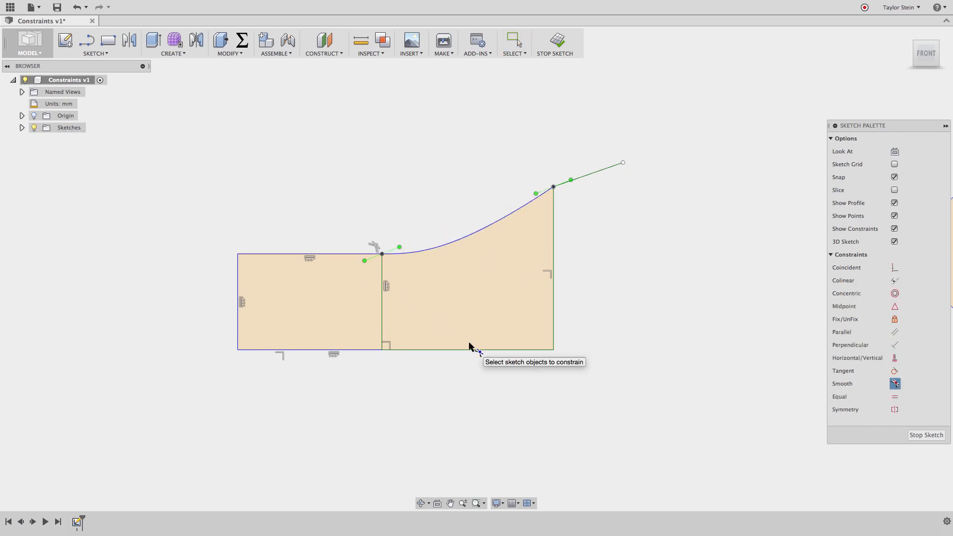
left_click(473, 234)
left_click(600, 172)
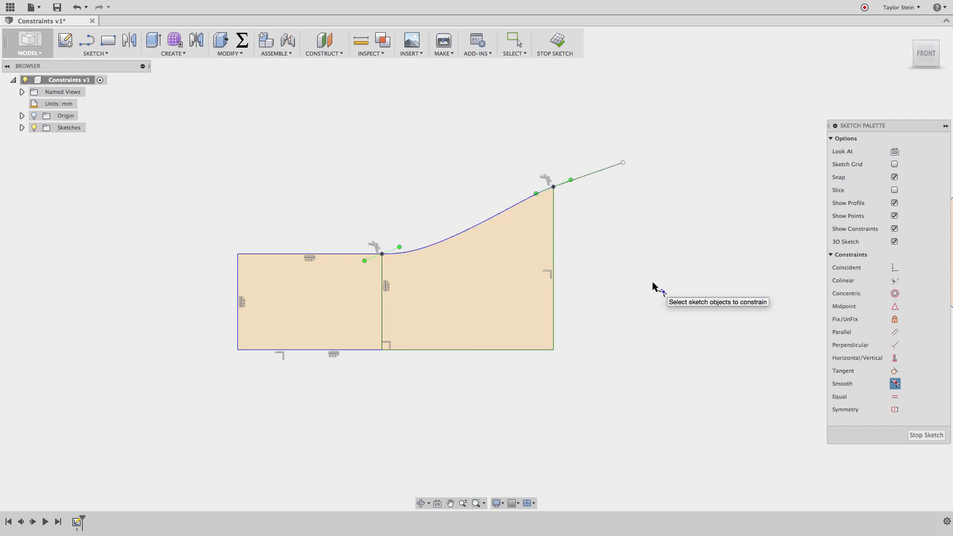
key("Escape")
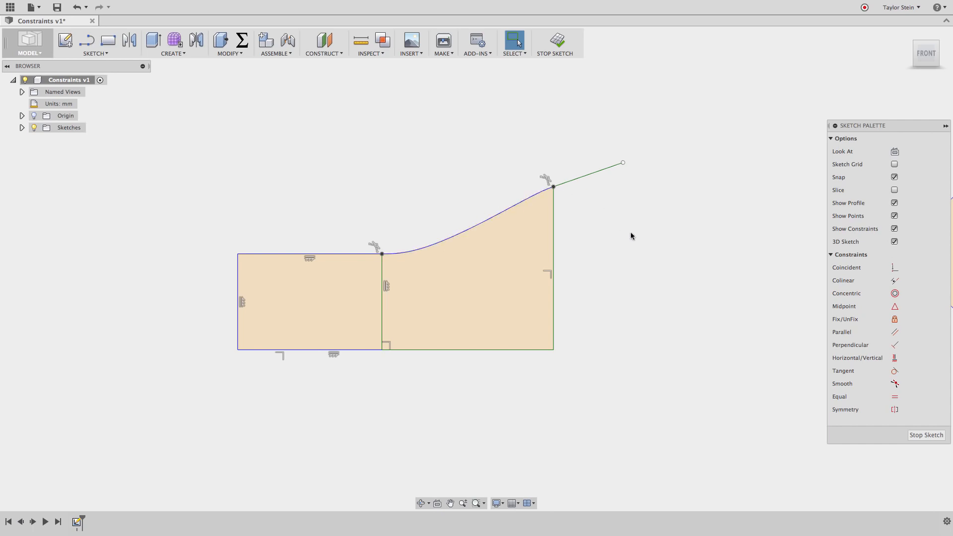
Step: Constrain the two leftmost circles equal, and enlarge the second circle to a radius of about 17.2 mm
mouse_move(631, 233)
middle_mouse_down()
mouse_move(380, 321)
mouse_move(147, 331)
middle_mouse_up()
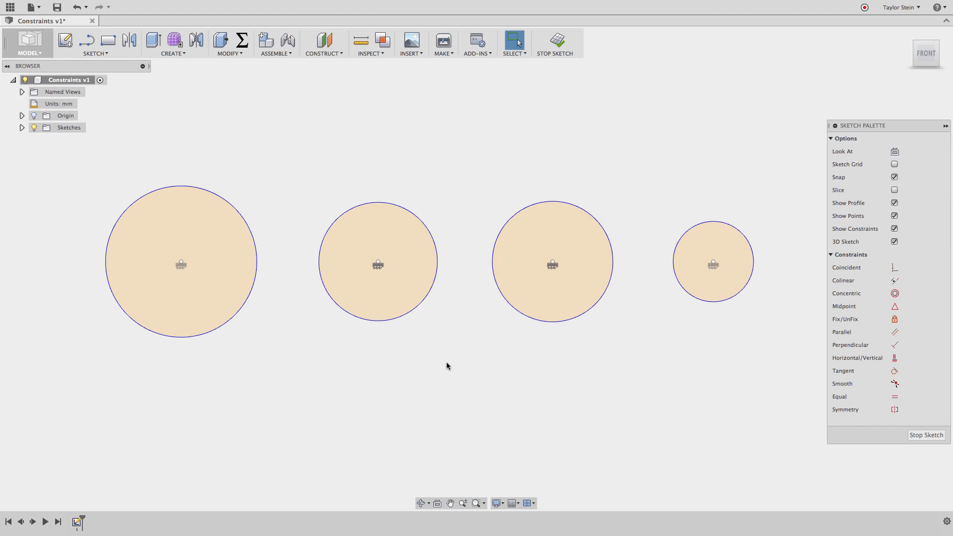
left_click(894, 397)
left_click(372, 322)
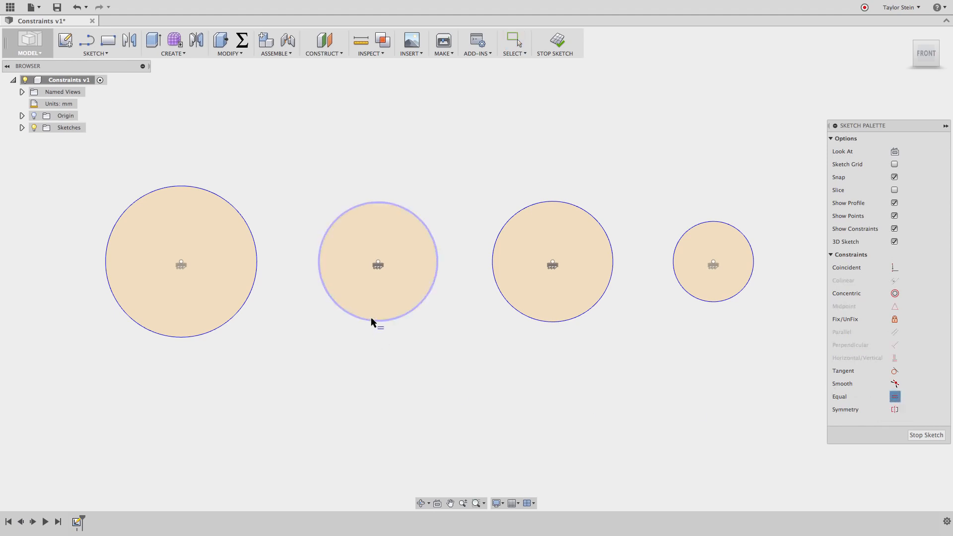
left_click(230, 321)
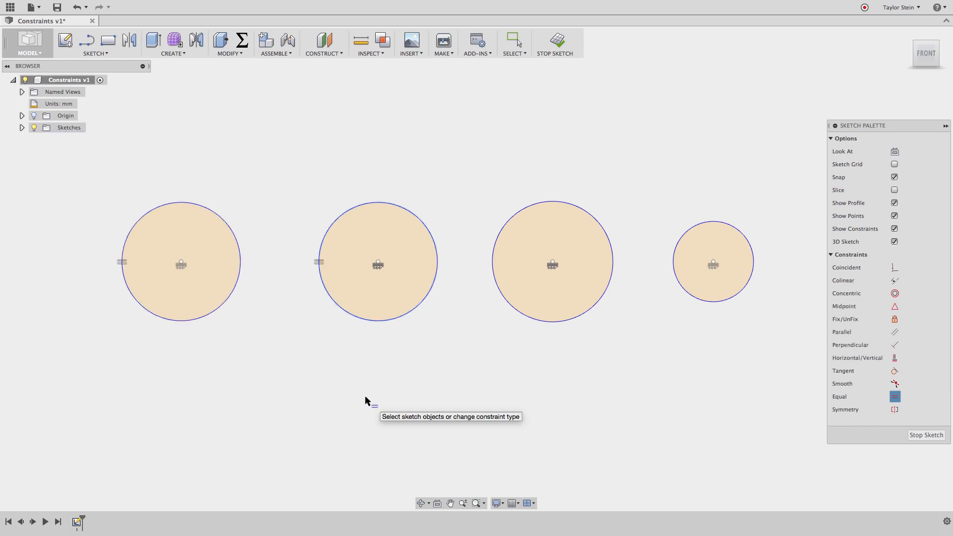
key("Escape")
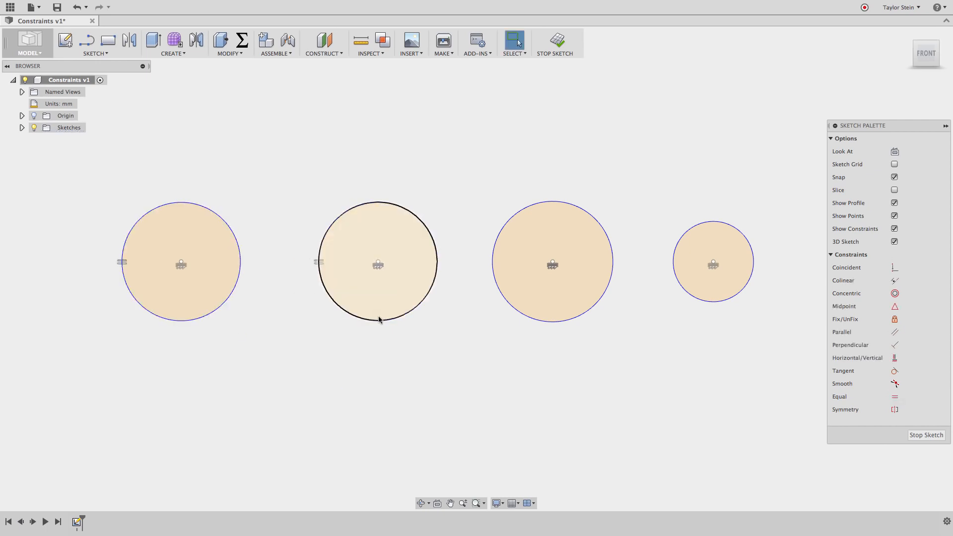
mouse_move(381, 320)
left_mouse_down()
mouse_move(386, 346)
mouse_move(383, 330)
left_mouse_up()
left_click(388, 385)
left_click(396, 400)
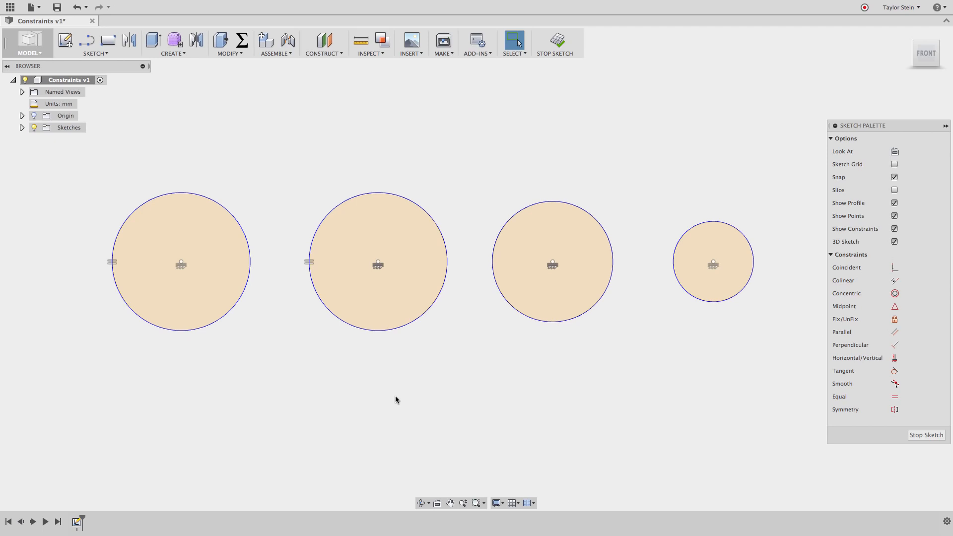
Step: Constrain the second, third and fourth circles equal in one selection, and shrink the second circle to about 30.1 mm diameter
left_click(398, 327)
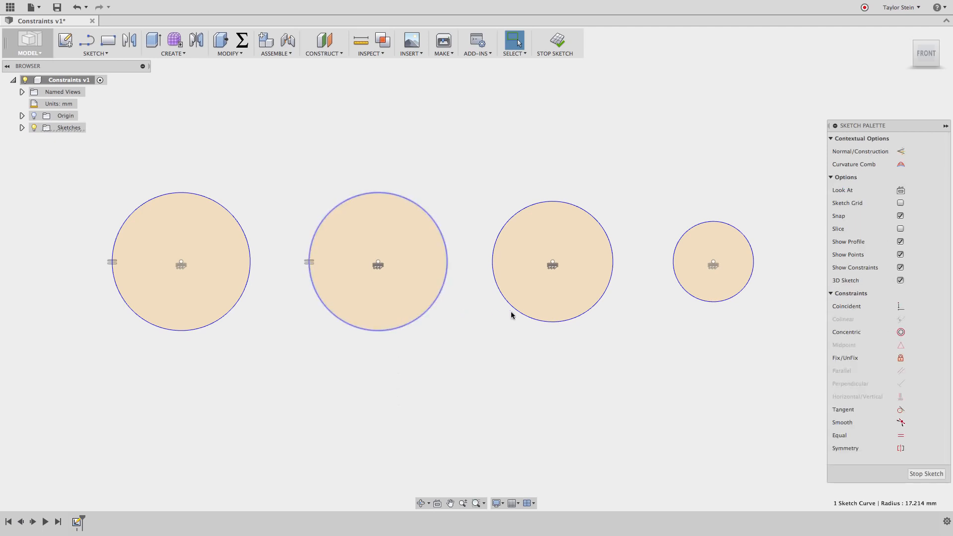
left_click(595, 303, "shift")
left_click(690, 295, "shift")
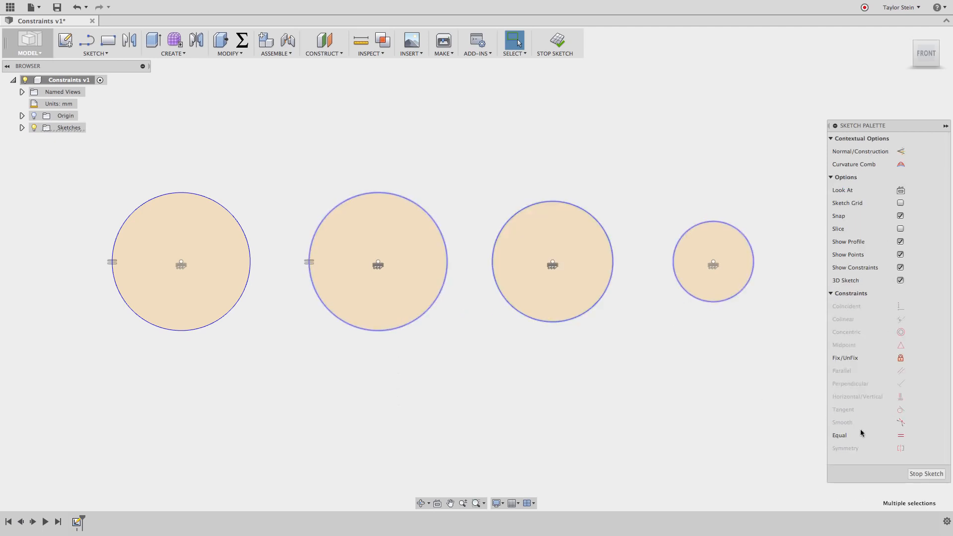
left_click(900, 435)
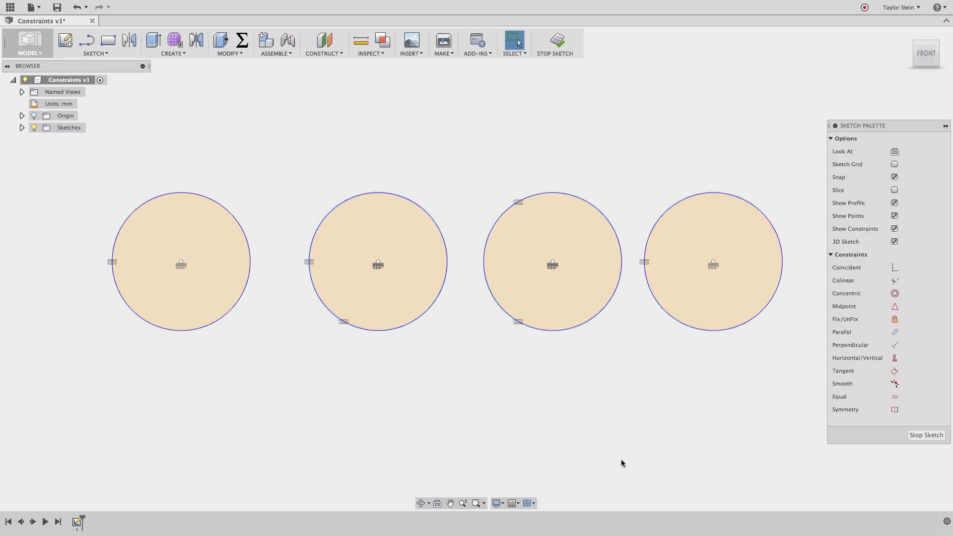
mouse_move(360, 329)
left_mouse_down()
mouse_move(361, 351)
mouse_move(364, 312)
mouse_move(366, 321)
left_mouse_up()
left_click(408, 354)
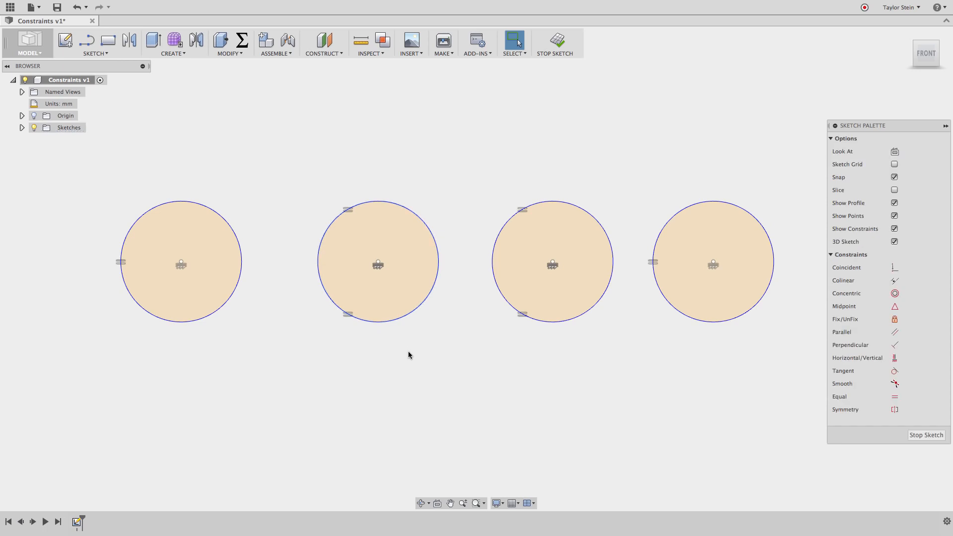
Step: Dimension the second circle with a diameter of 40 mm
key("d")
left_click(393, 321)
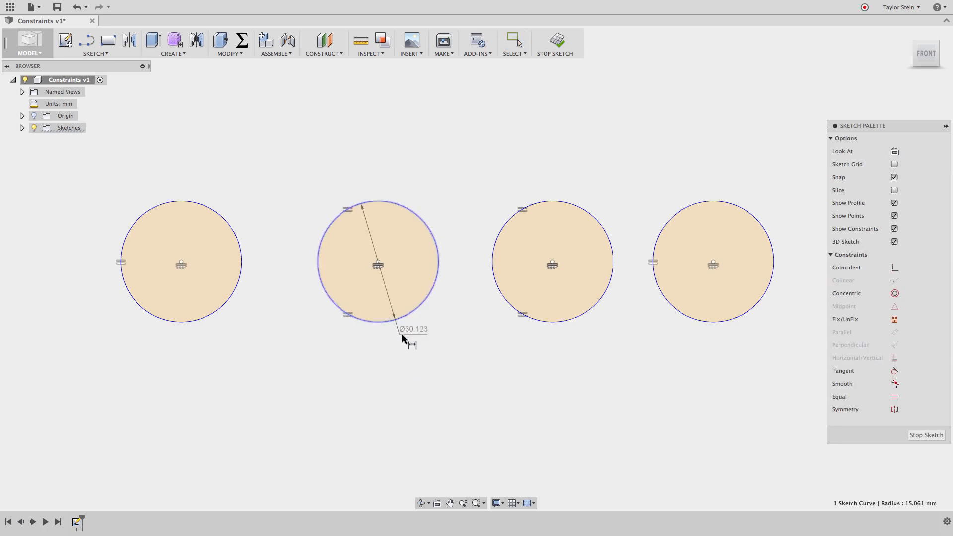
left_click(411, 346)
type("40")
key("Return")
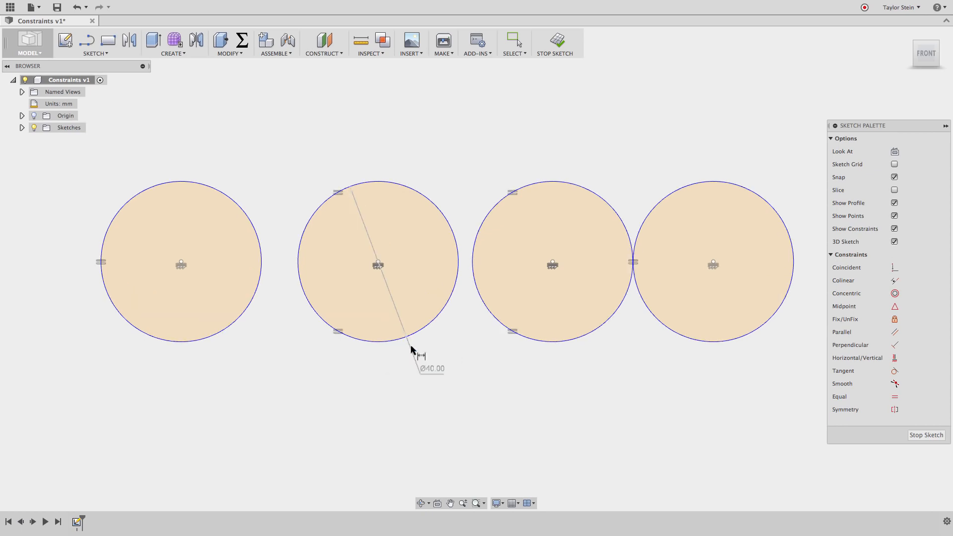
key("Escape")
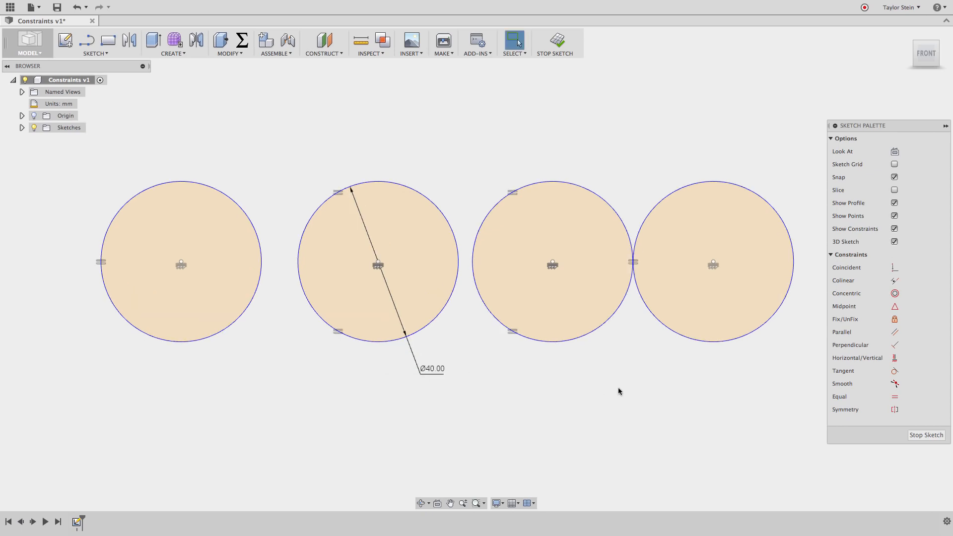
Step: Constrain the left small rectangle's right edge so its midpoint lies on the left end of the large rectangle's dashed centreline
scroll(419, 396, "right", 15)
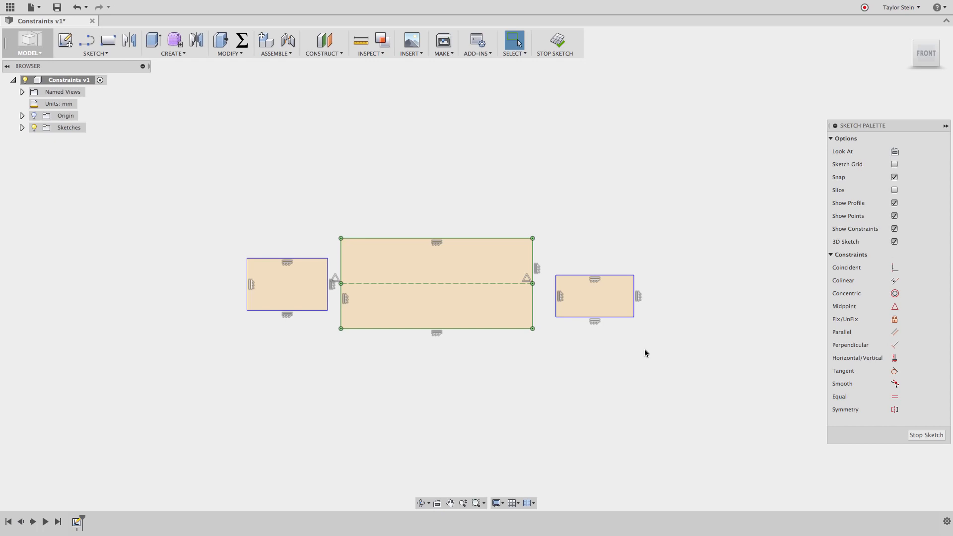
left_click(895, 306)
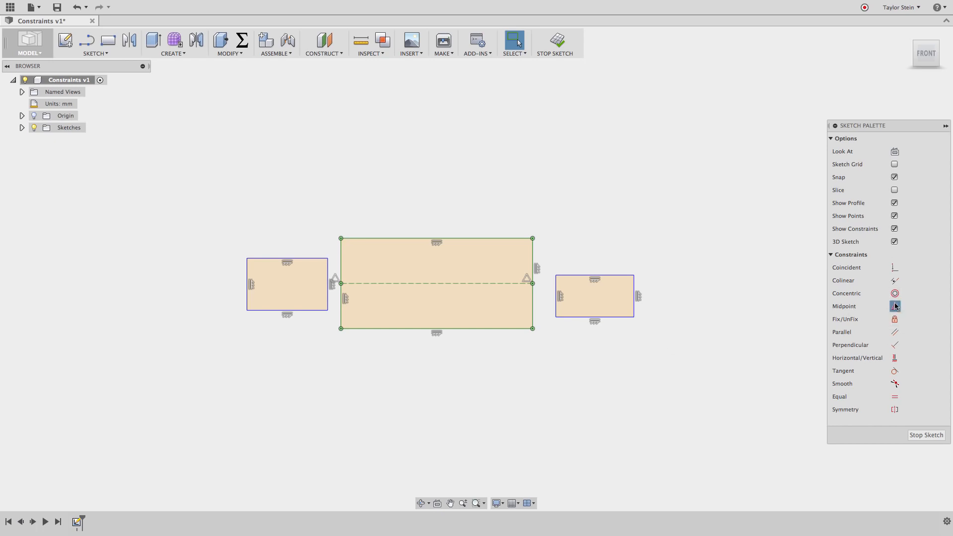
left_click(329, 298)
left_click(341, 283)
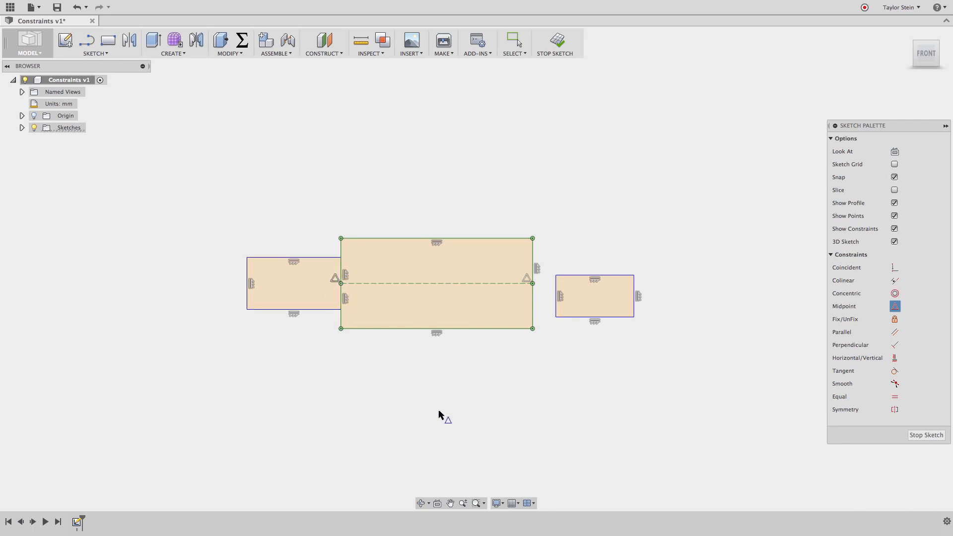
key("Escape")
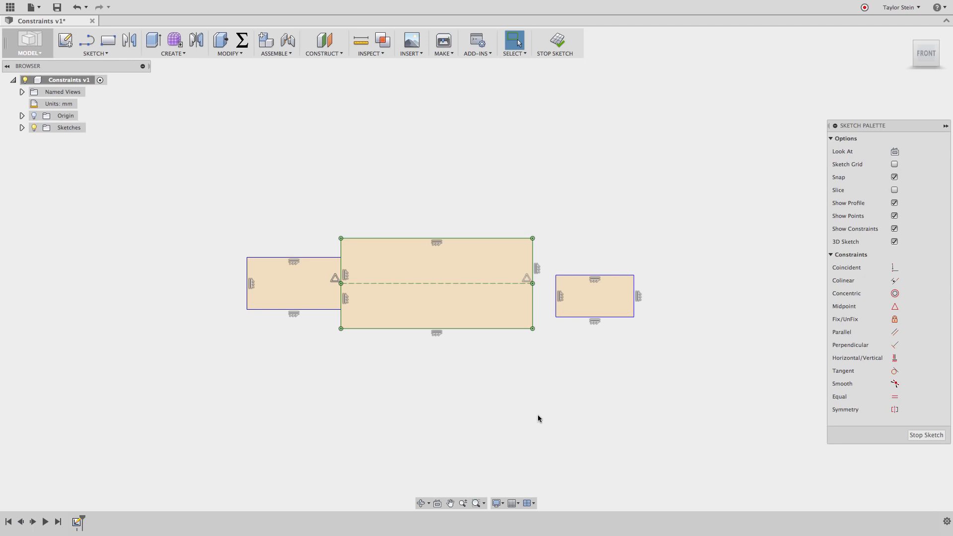
Step: Make the right small rectangle's top and bottom edges symmetric about the large rectangle's dashed centreline, and stretch the small rectangle taller
left_click(895, 410)
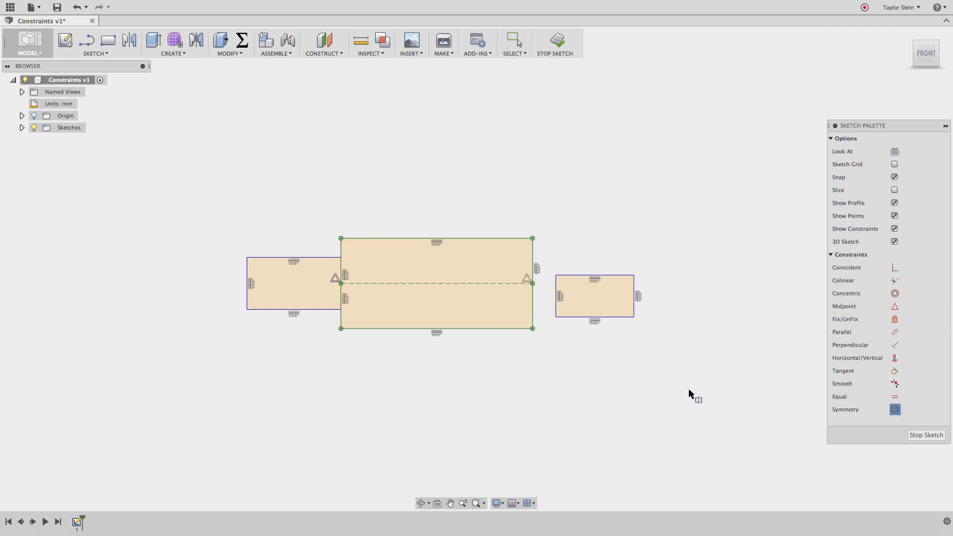
left_click(609, 276)
left_click(612, 317)
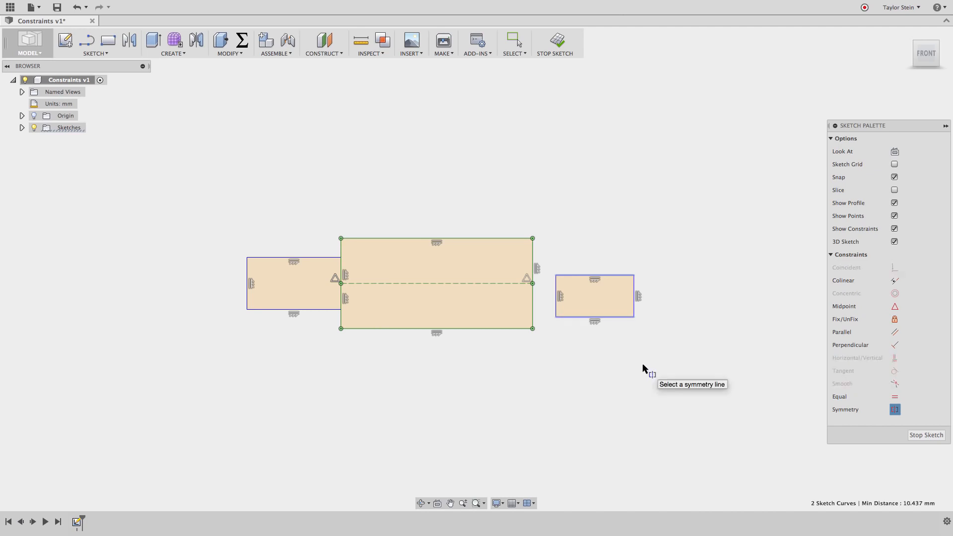
left_click(502, 283)
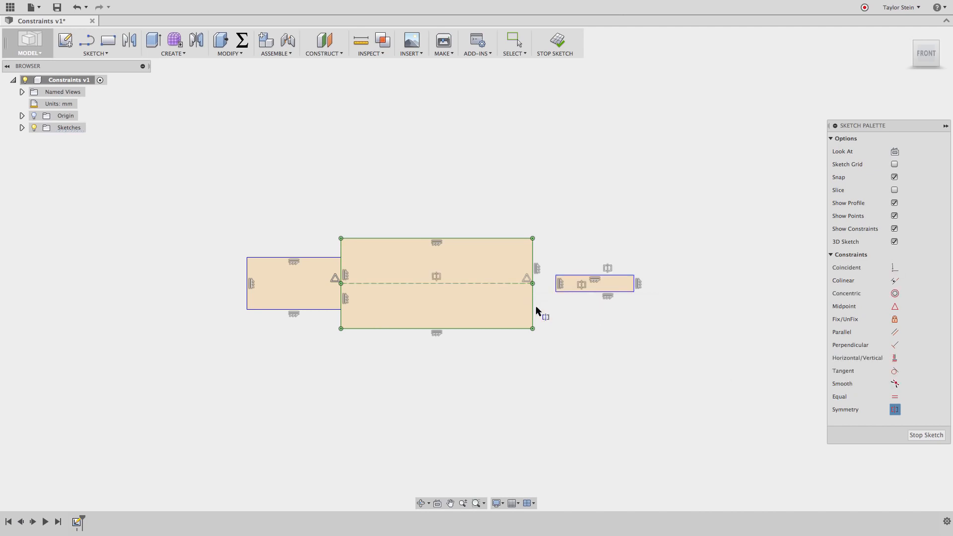
key("Escape")
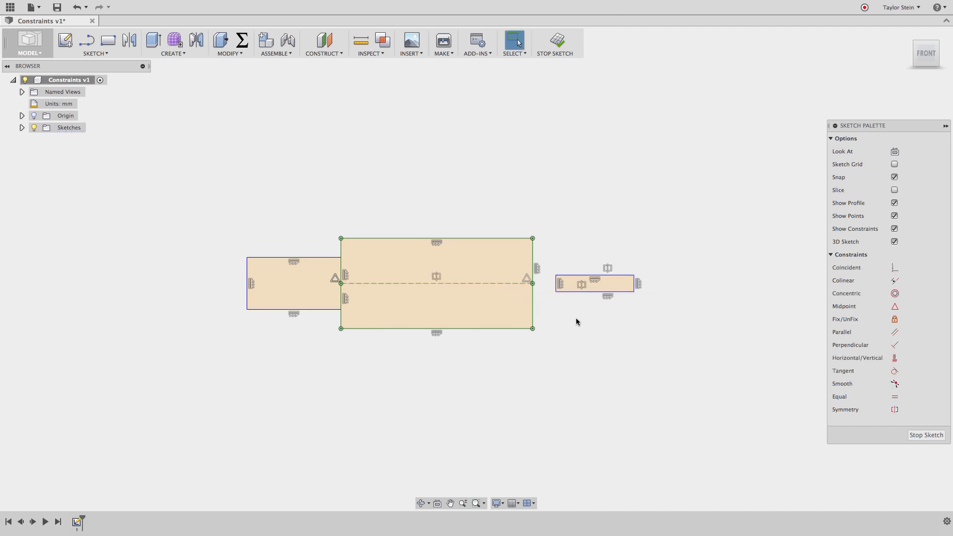
mouse_move(556, 292)
left_mouse_down()
mouse_move(556, 323)
mouse_move(557, 313)
left_mouse_up()
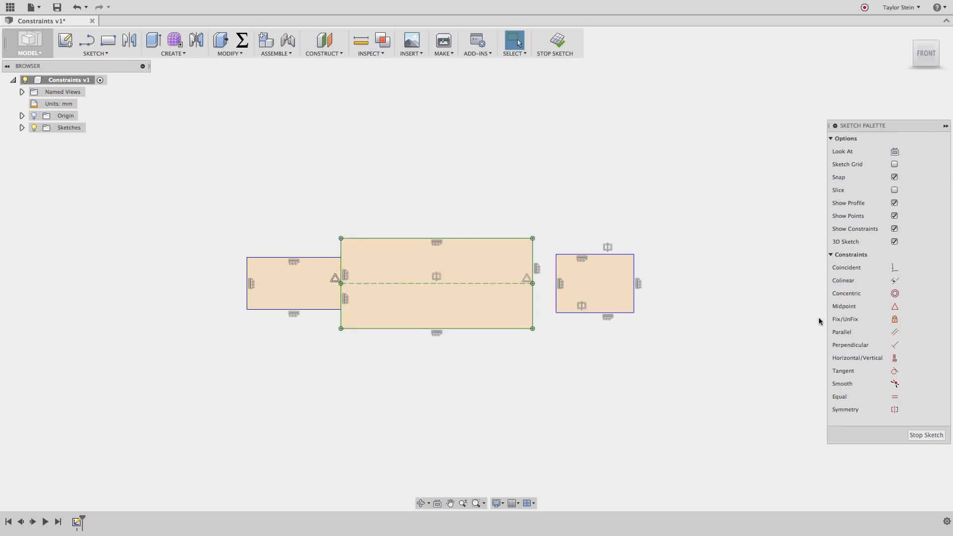
Step: Constrain the right small rectangle's left edge so its midpoint lies on the right end of the dashed centreline
left_click(896, 306)
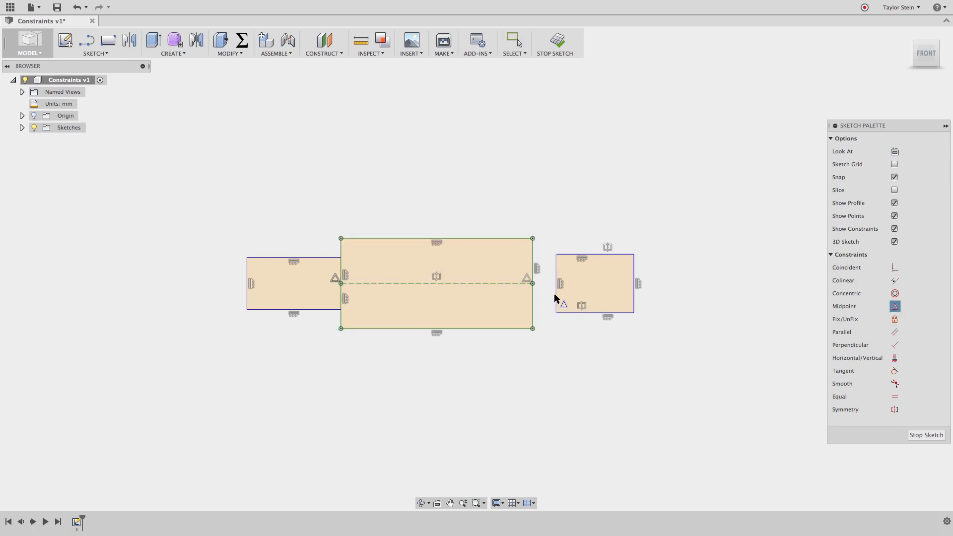
left_click(555, 294)
left_click(534, 284)
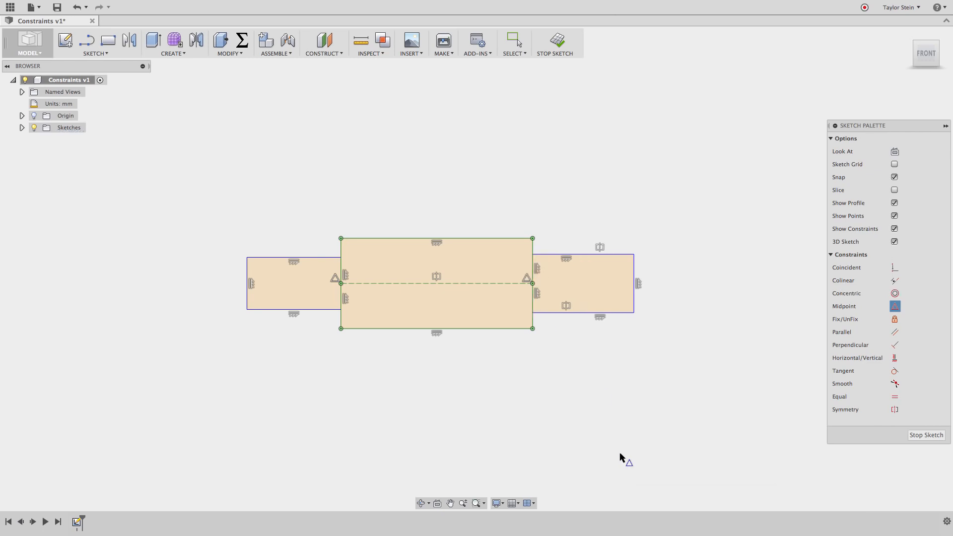
key("Escape")
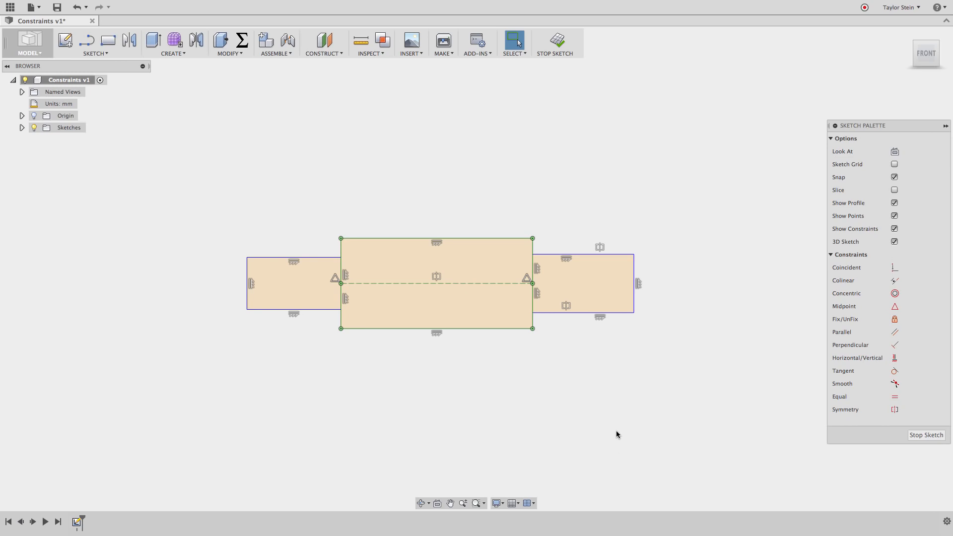
Step: Sketch a circle of about 12.9 mm radius above the right rectangle and a slanted line about 26.9 mm long to its lower right
key("c")
left_click(626, 153)
left_click(663, 189)
key("Escape")
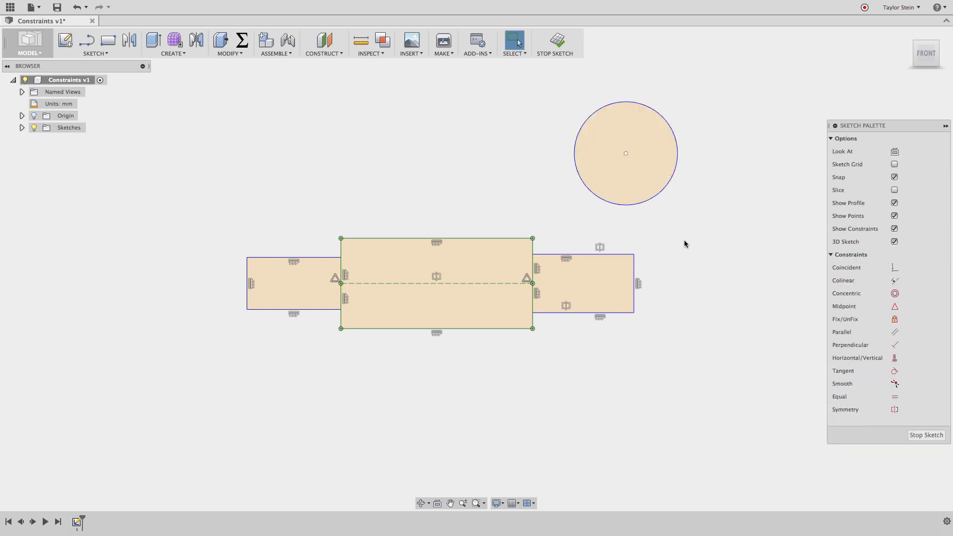
key("l")
left_click(697, 369)
left_click(723, 266)
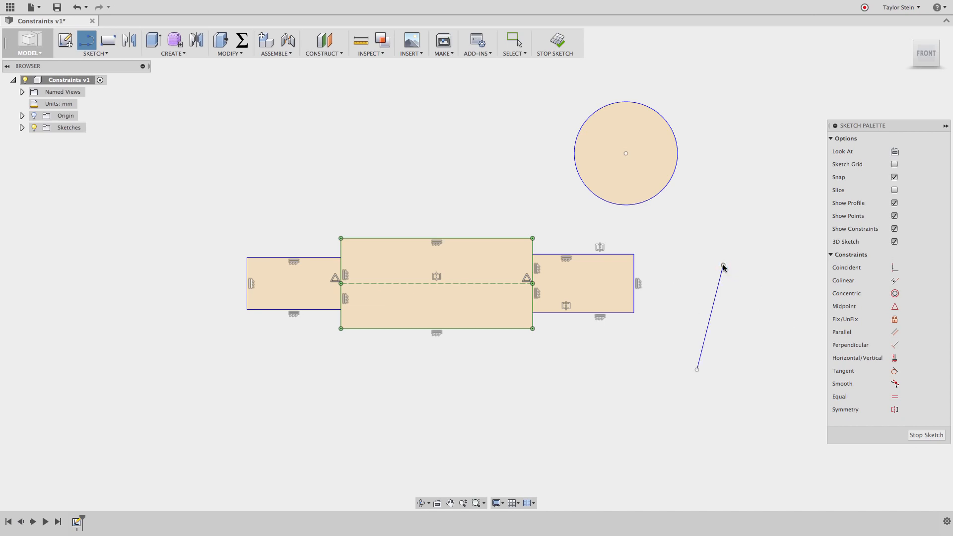
key("Escape")
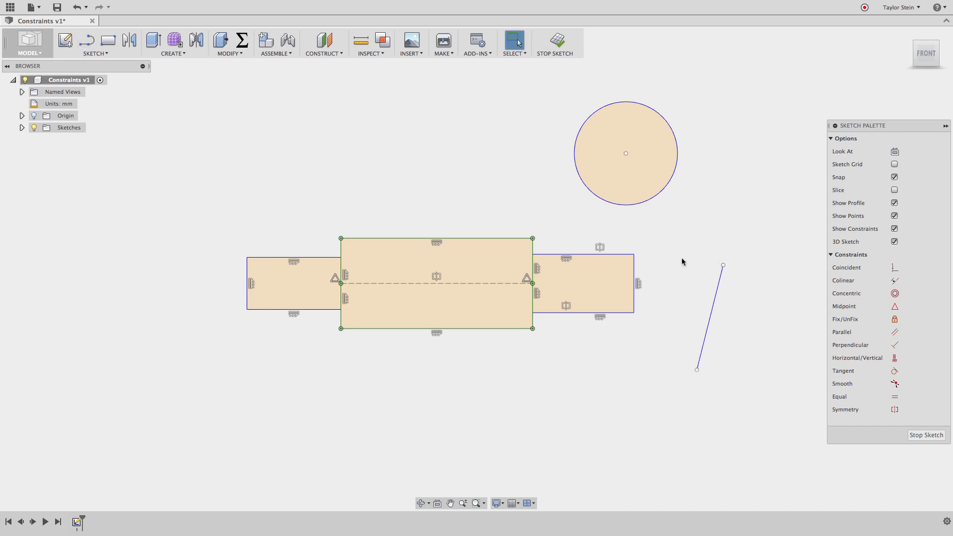
Step: Examine which constraints are available for the circle alone and for the slanted line alone
left_click(654, 198)
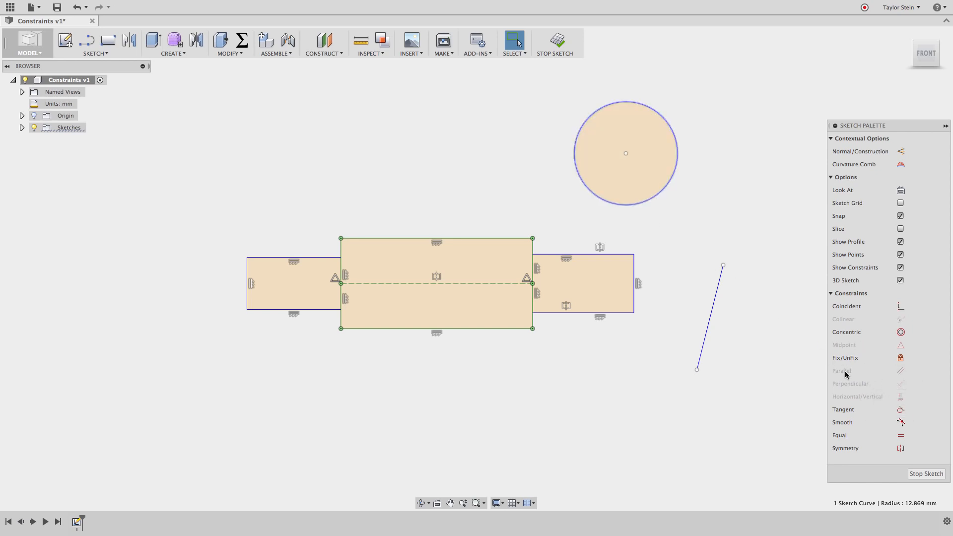
left_click(769, 373)
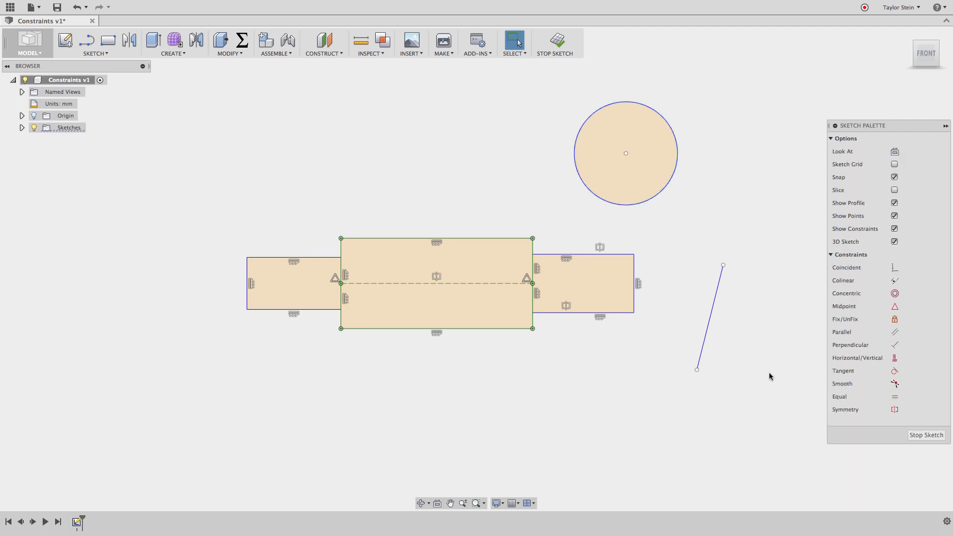
left_click(709, 321)
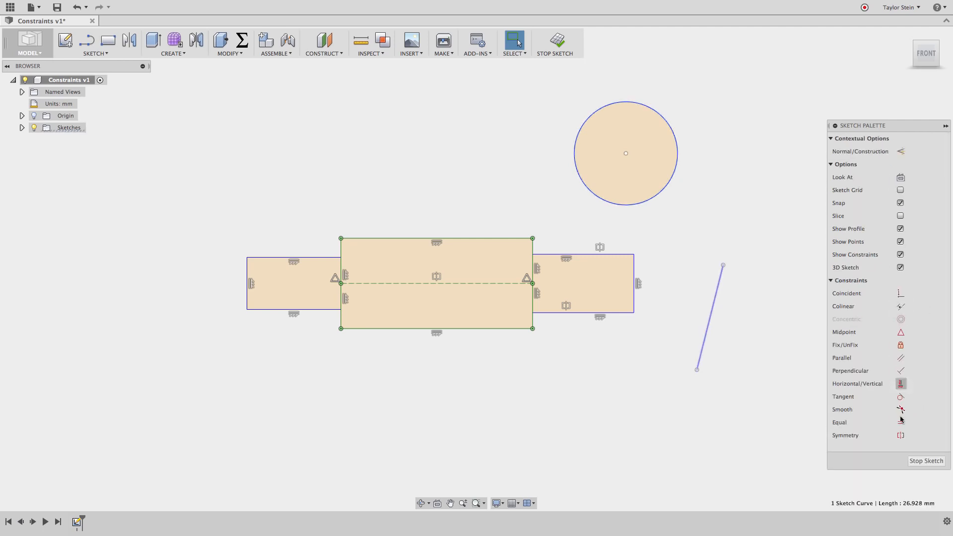
left_click(777, 428)
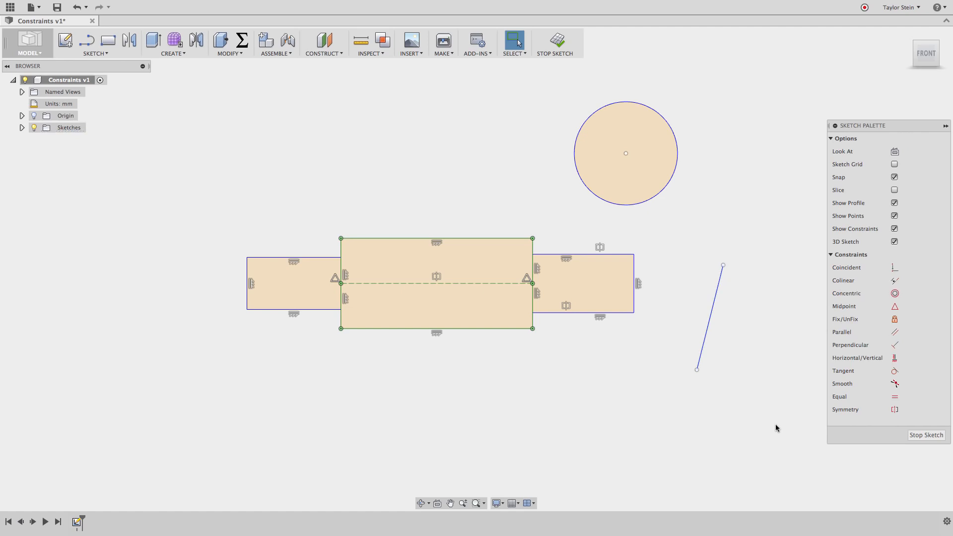
Step: Constrain the slanted line tangent to the circle, and extend the line's upper end past the circle's right side
left_click(663, 197)
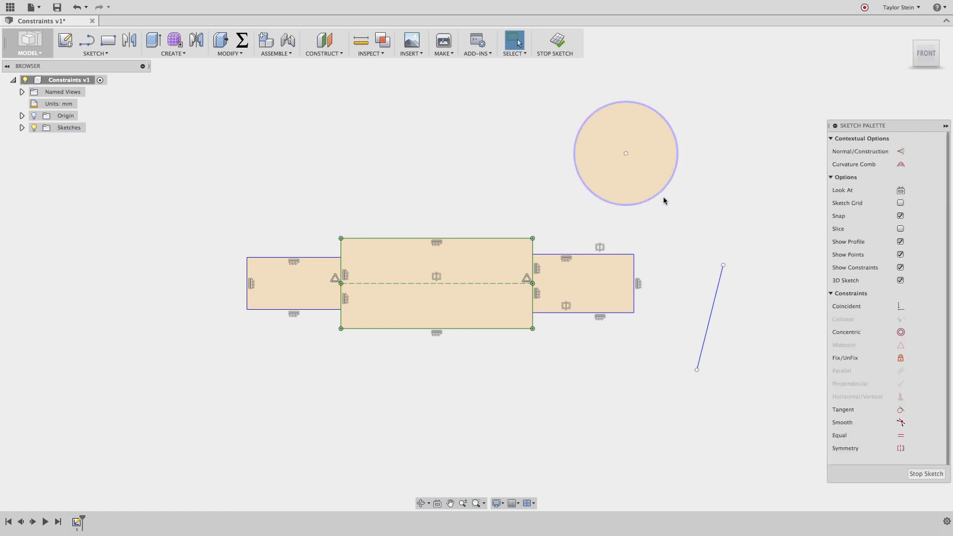
left_click(717, 295, "shift")
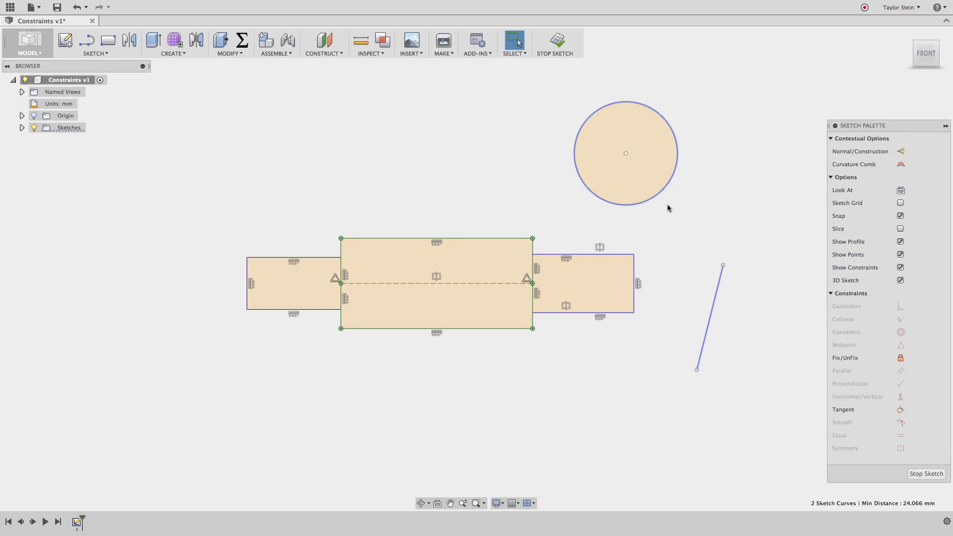
right_click(727, 205)
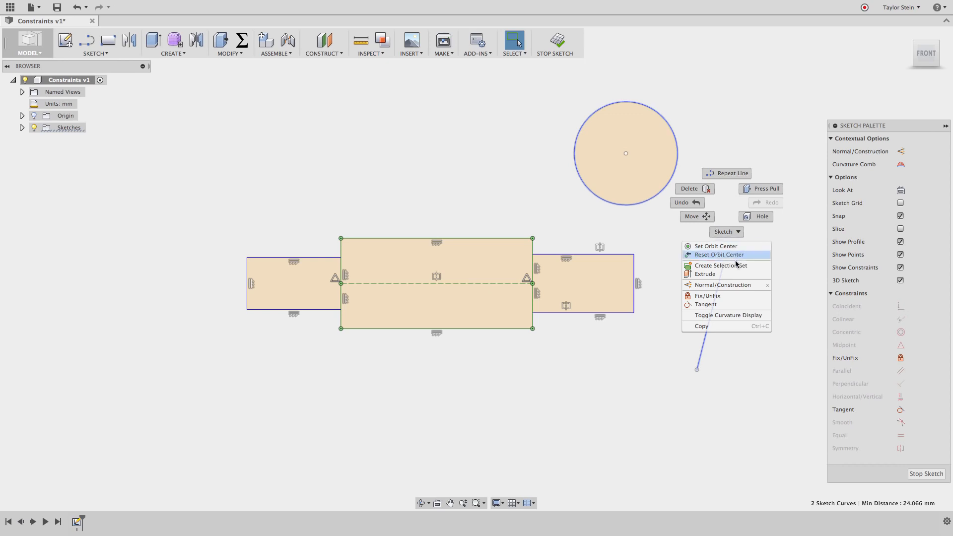
left_click(705, 304)
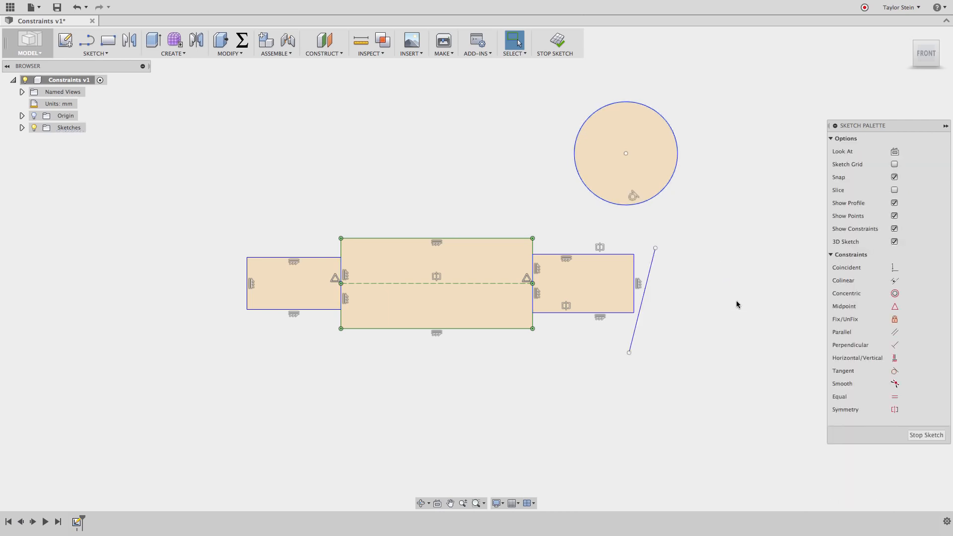
mouse_move(655, 249)
left_mouse_down()
mouse_move(664, 153)
mouse_move(695, 91)
left_mouse_up()
left_click(747, 147)
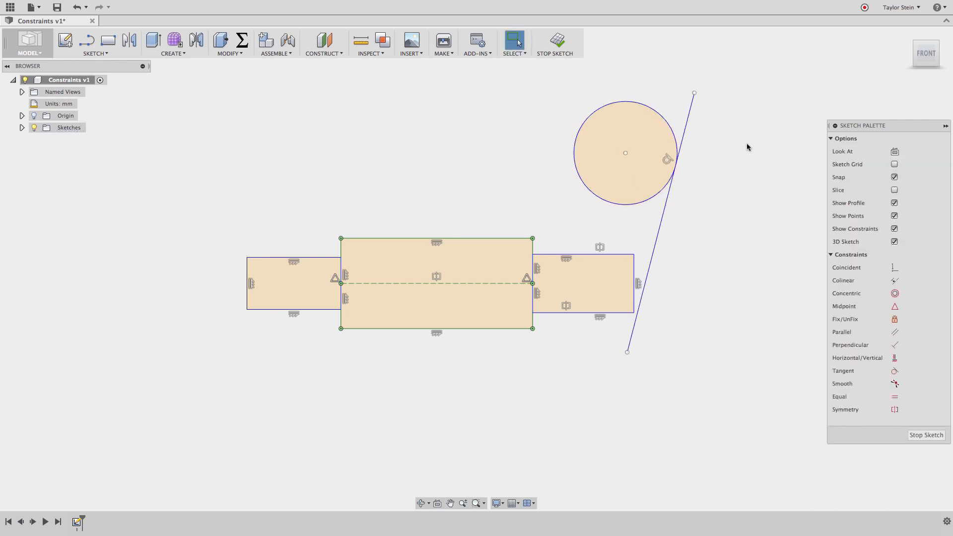